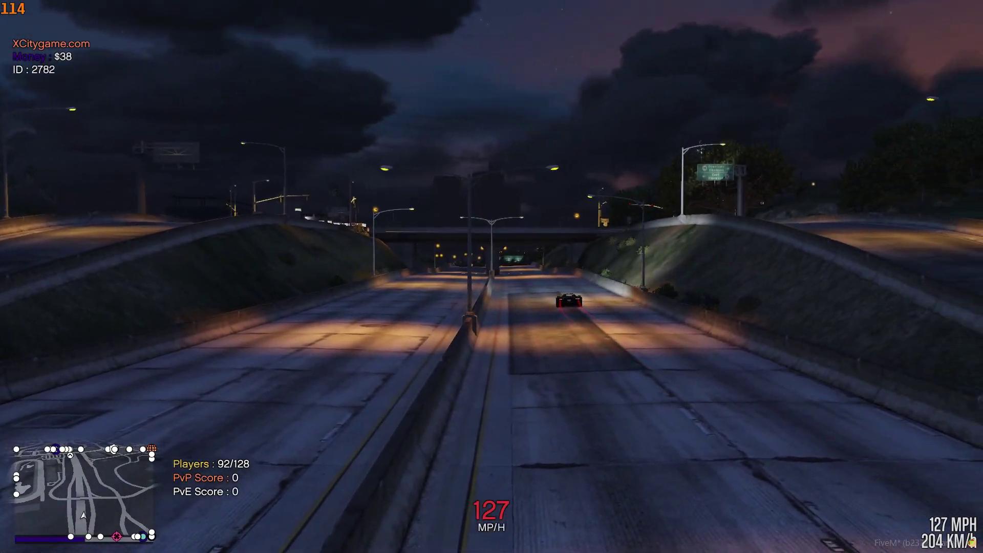
{"action": "key", "text": "w"}
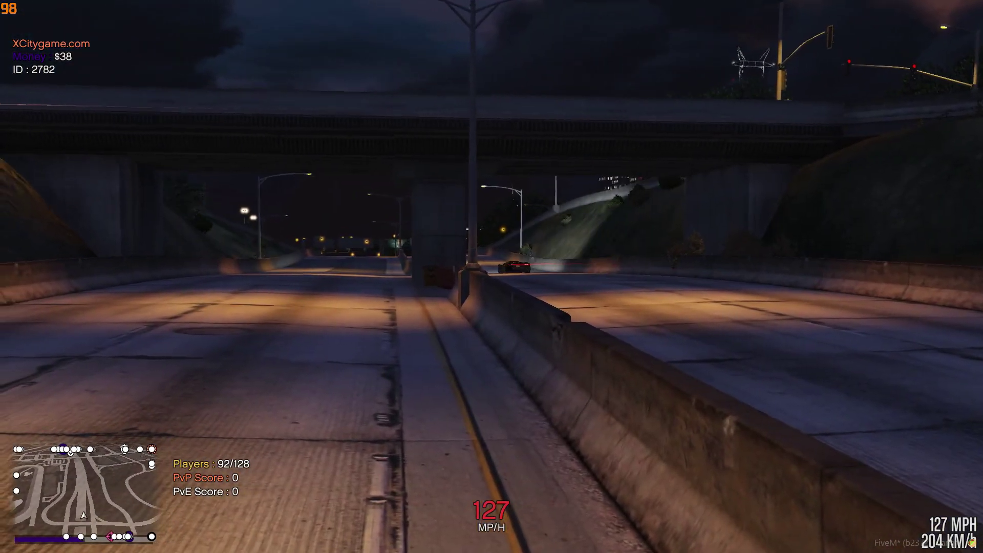
{"action": "key", "text": "v"}
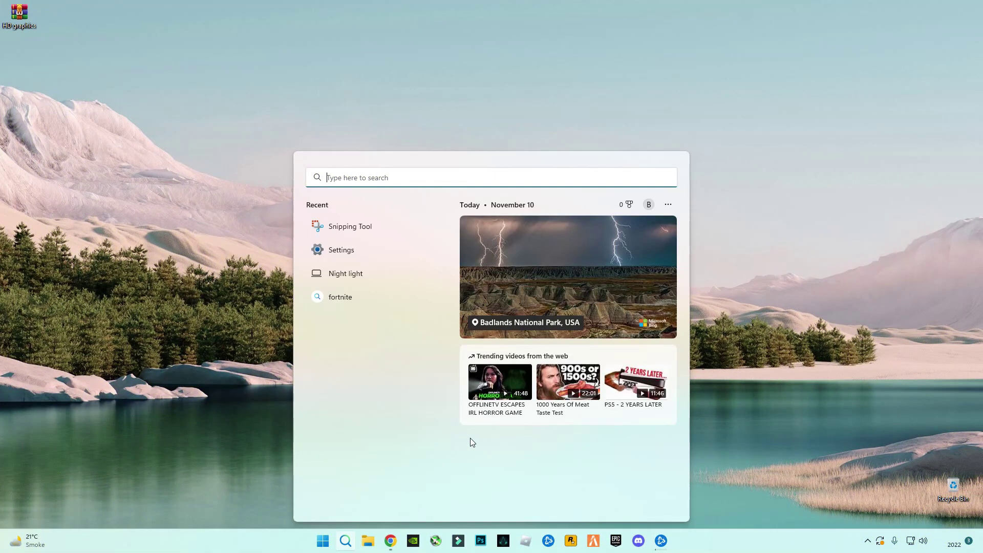
- Open the Windows Temp folder by running TEMP in the Run dialog
{"action": "type", "text": "RUN"}
{"action": "left_click", "coordinate": [351, 256]}
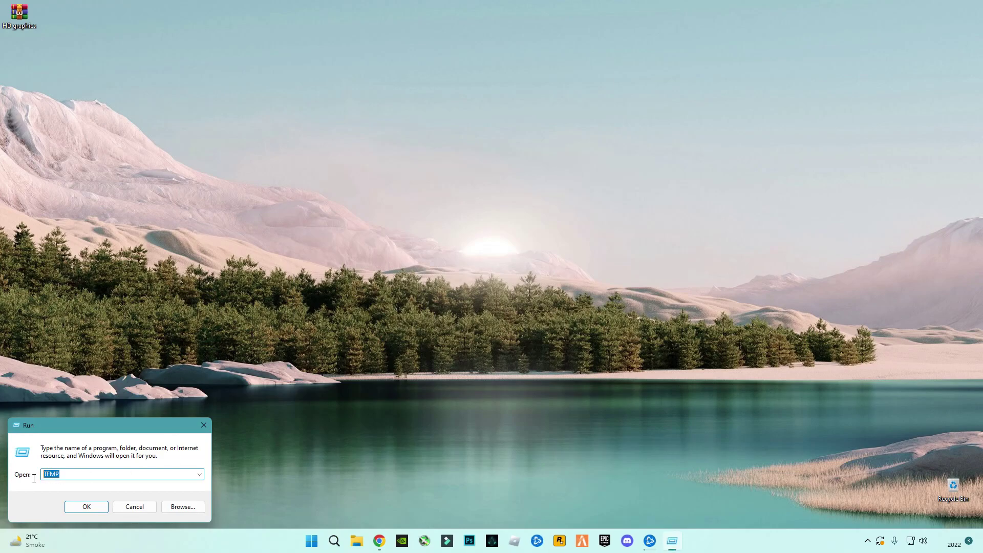
{"action": "left_click", "coordinate": [75, 507]}
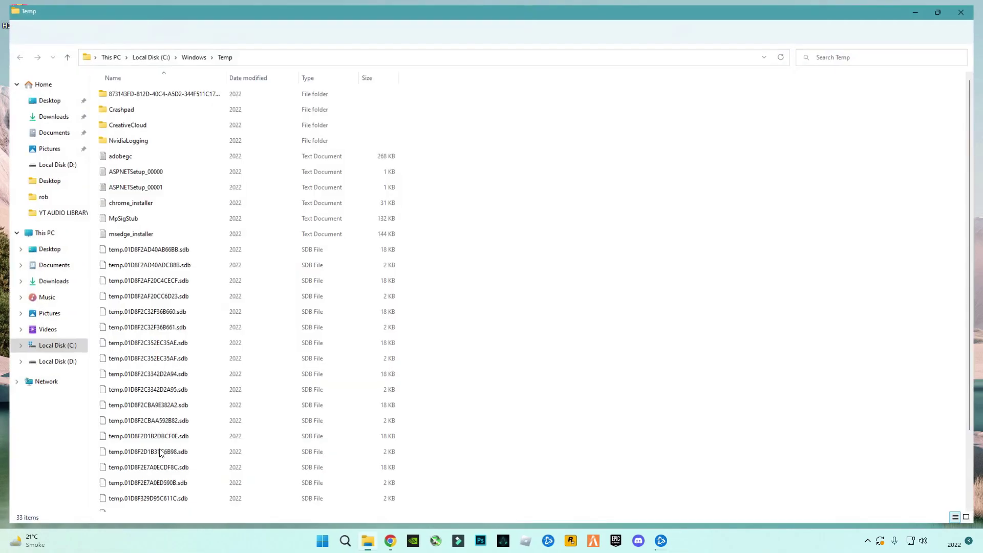
- Delete all items in the Windows Temp folder, skipping every file in use, and close the folder
{"action": "left_click", "coordinate": [220, 266]}
{"action": "key", "text": "ctrl+a"}
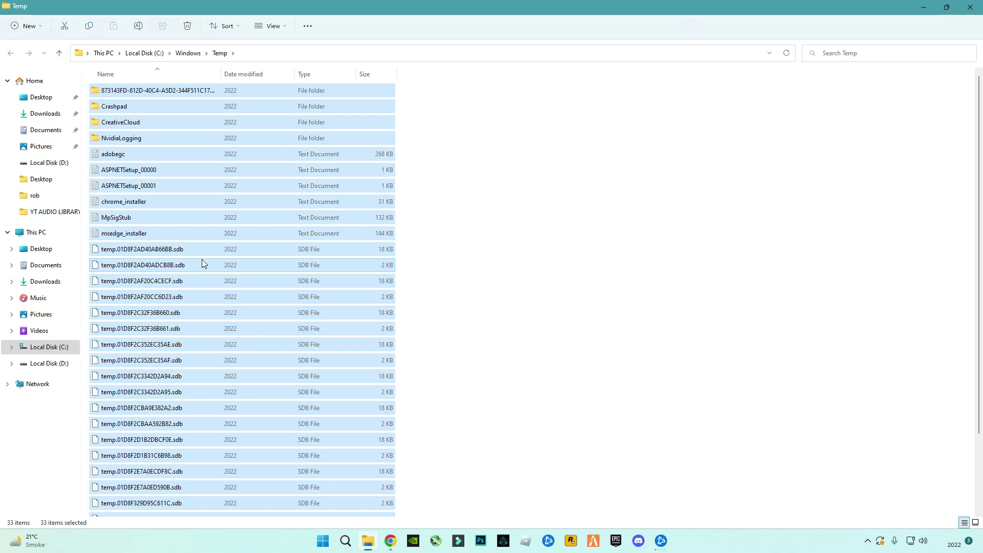
{"action": "right_click", "coordinate": [202, 263]}
{"action": "left_click", "coordinate": [293, 276]}
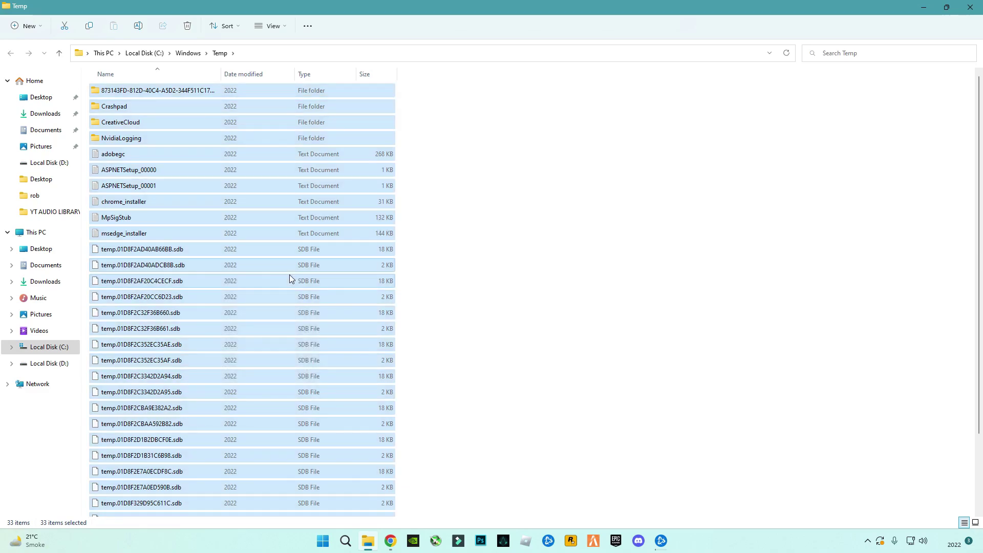
{"action": "left_click", "coordinate": [394, 227]}
{"action": "left_click", "coordinate": [514, 242]}
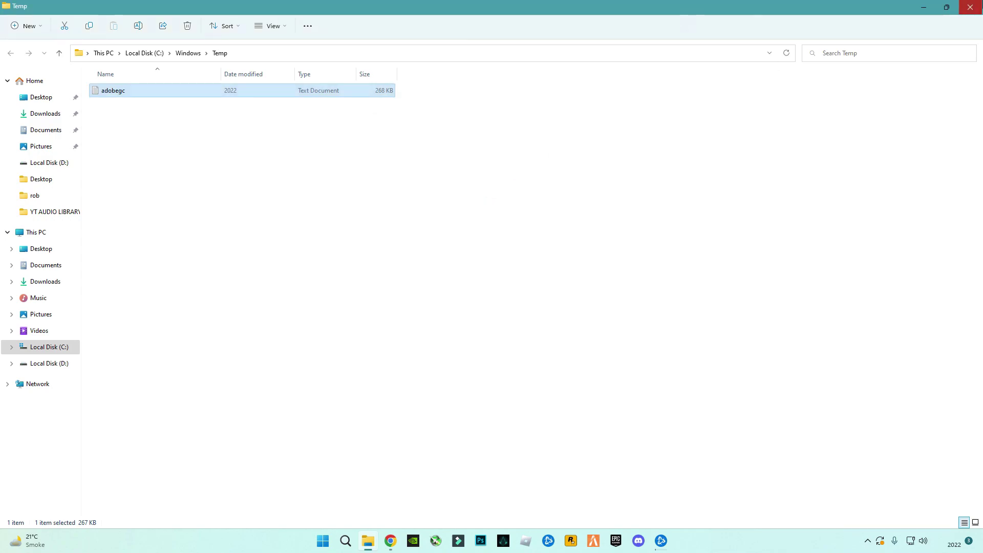
{"action": "key", "text": "alt+F4"}
- Open the user's local Temp folder by running %TEMP% in the Run dialog
{"action": "left_click", "coordinate": [345, 541]}
{"action": "type", "text": "RUN"}
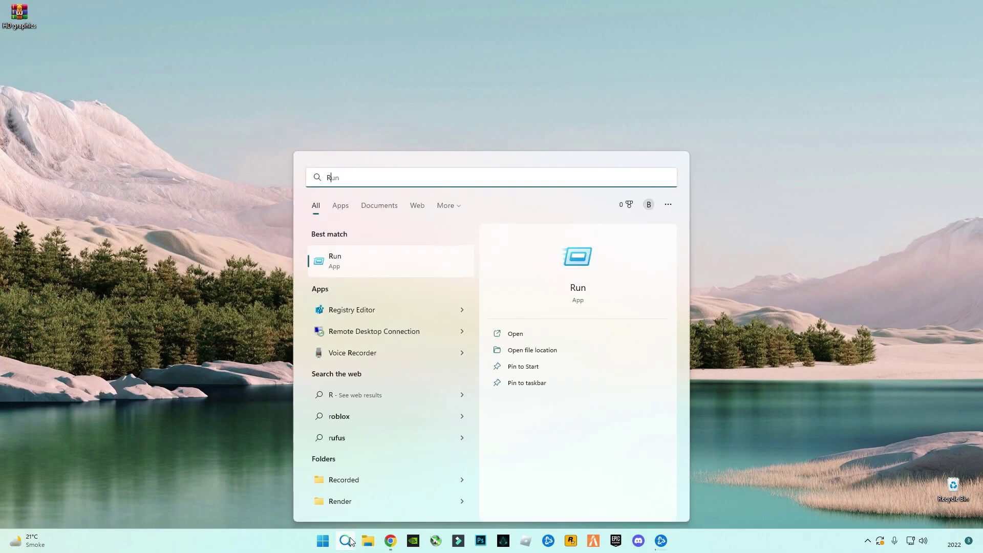
{"action": "left_click", "coordinate": [340, 264]}
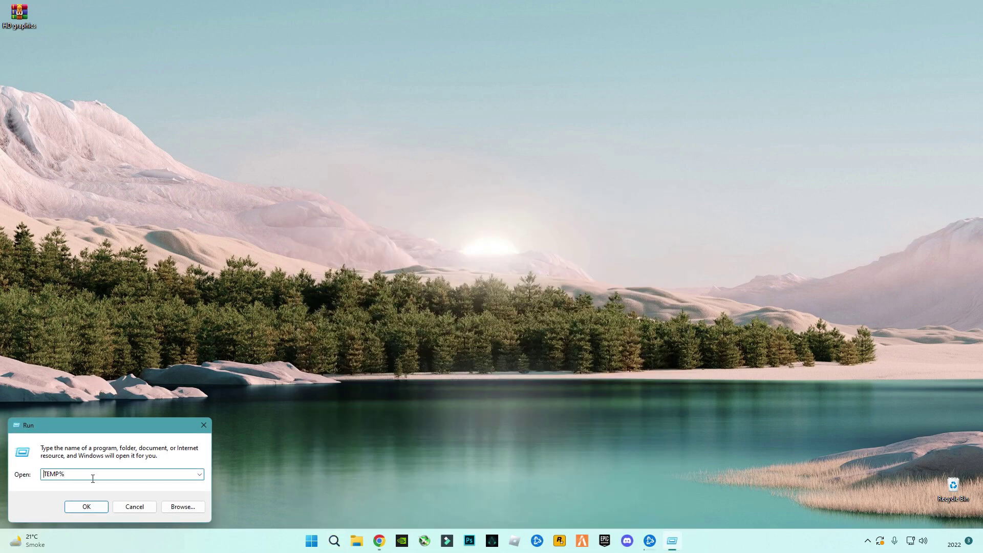
{"action": "left_click", "coordinate": [75, 511]}
- Delete all items in the AppData Local Temp folder, skipping all files in use, and close the folder
{"action": "key", "text": "ctrl+a"}
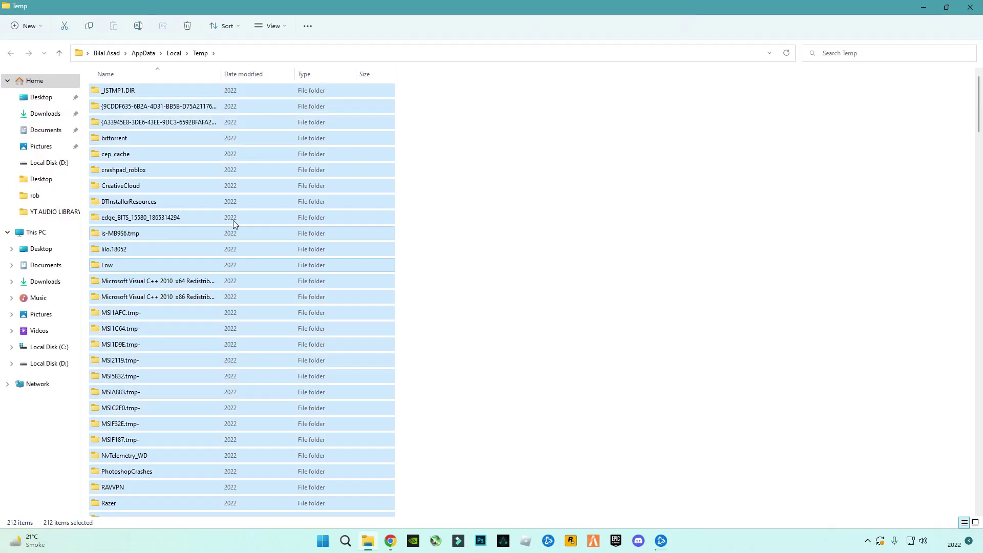
{"action": "scroll", "coordinate": [201, 277], "scroll_direction": "down", "scroll_amount": 7}
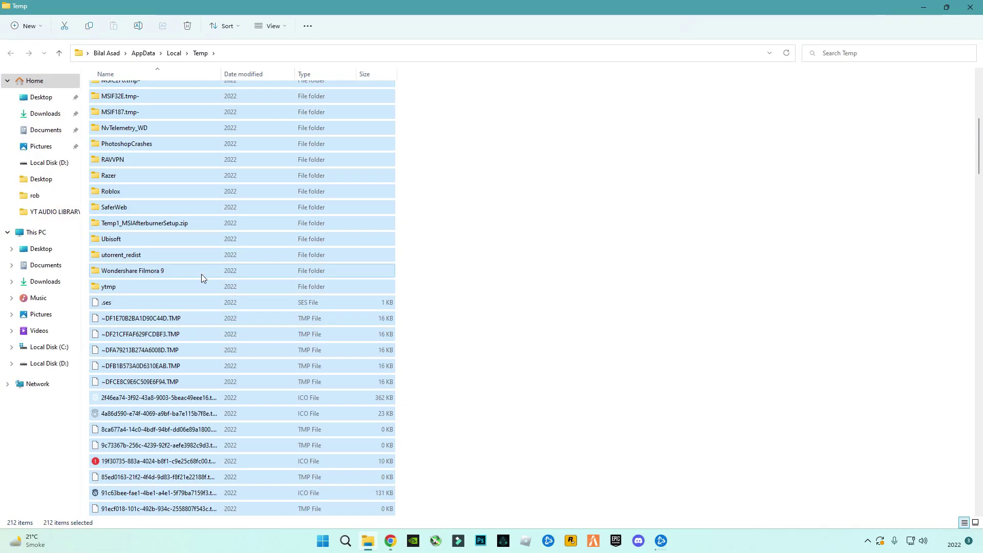
{"action": "left_click_drag", "start_coordinate": [981, 153], "coordinate": [971, 93]}
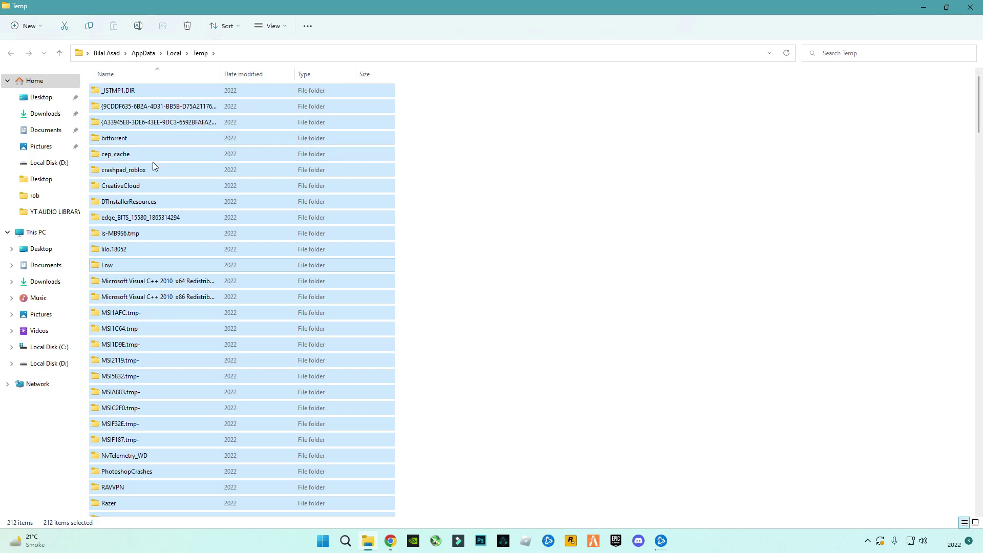
{"action": "right_click", "coordinate": [143, 170]}
{"action": "left_click", "coordinate": [217, 182]}
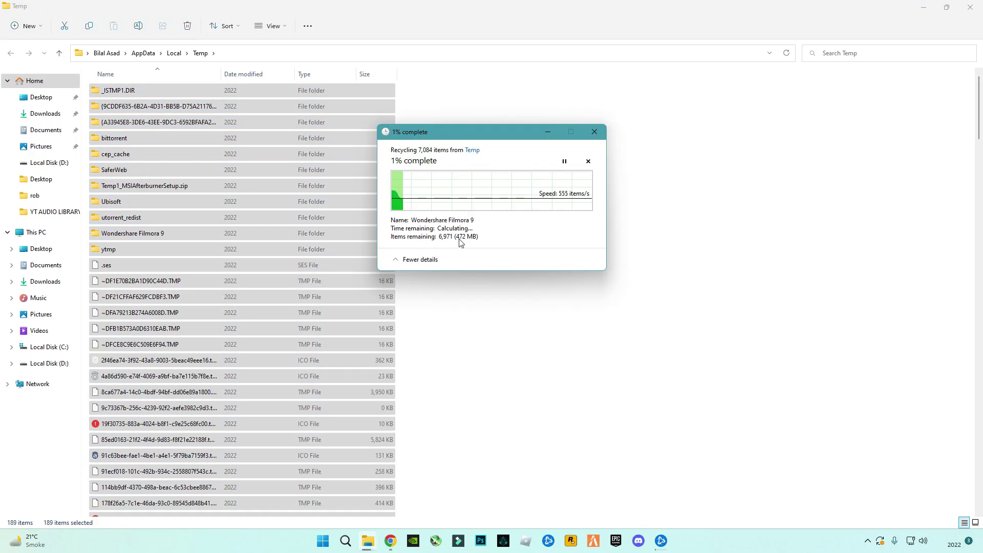
{"action": "left_click", "coordinate": [445, 227]}
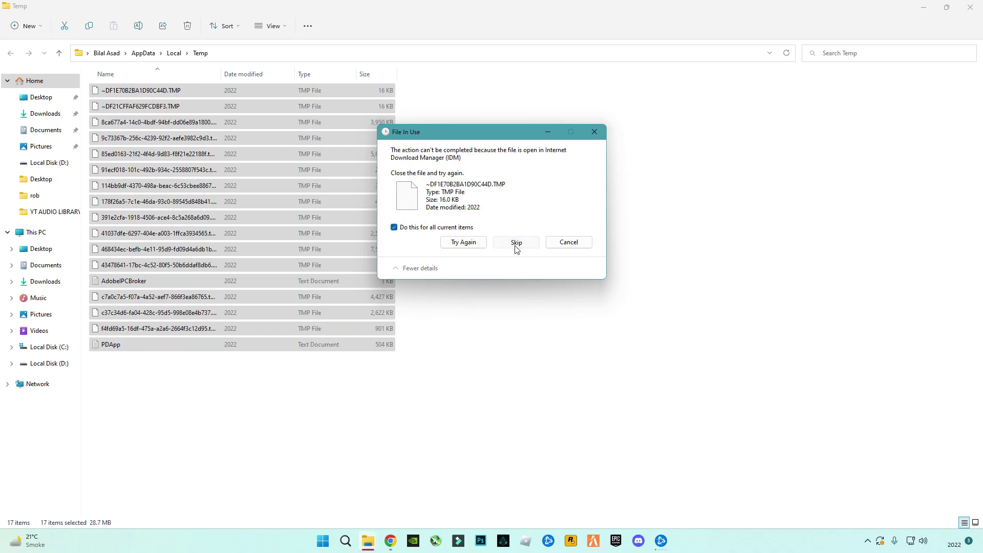
{"action": "left_click", "coordinate": [516, 245]}
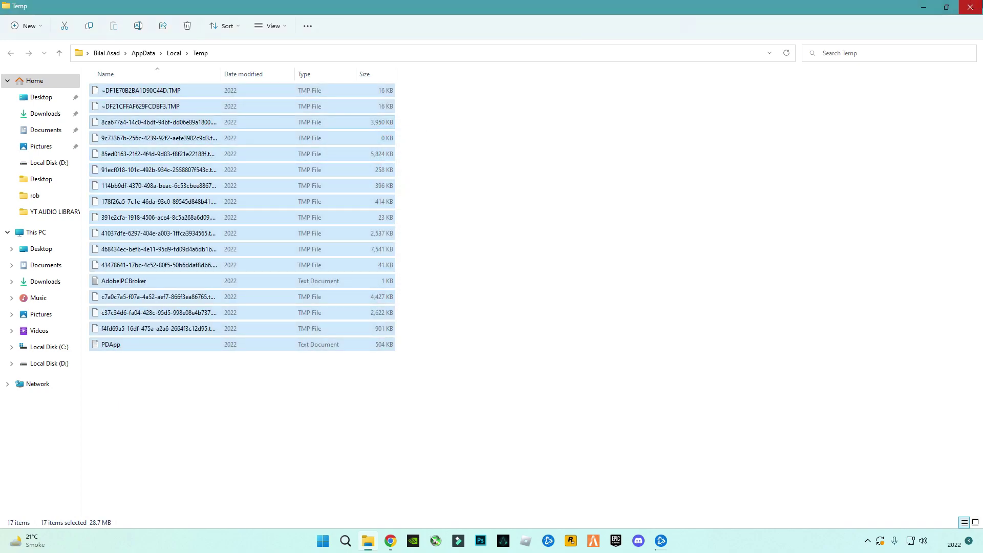
{"action": "key", "text": "super+d"}
- Run PREFETCH in the Run dialog and grant permission to access the Prefetch folder
{"action": "left_click", "coordinate": [344, 540]}
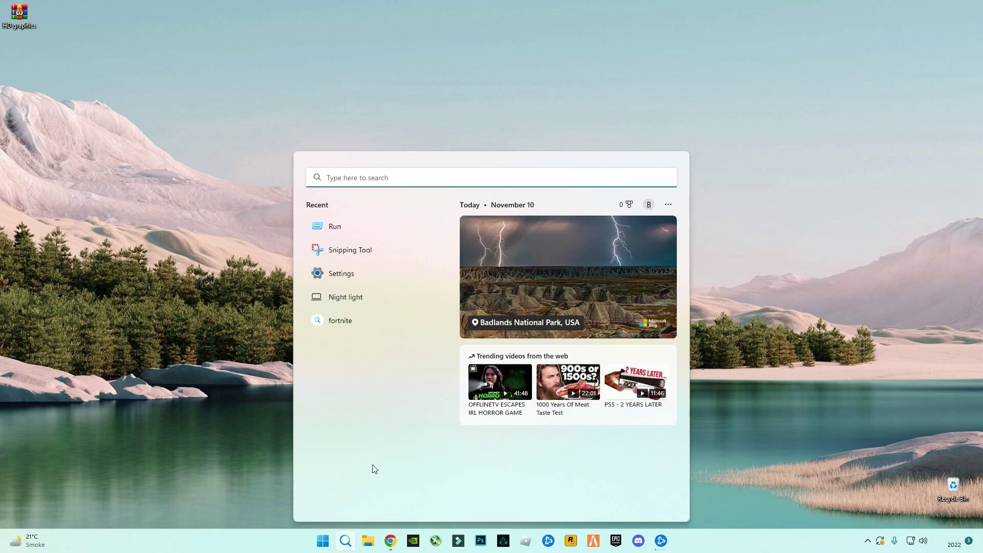
{"action": "type", "text": "RUN"}
{"action": "left_click", "coordinate": [339, 264]}
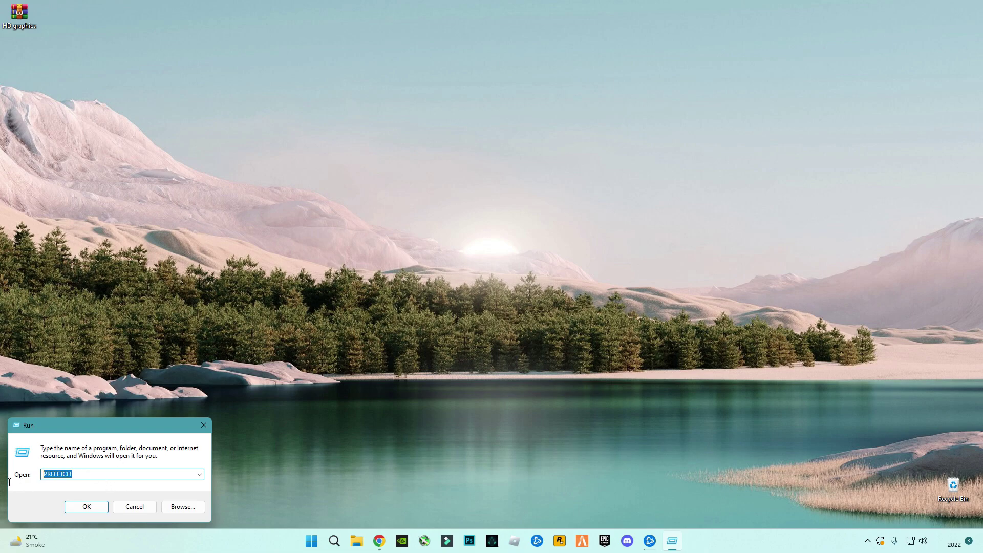
{"action": "left_click", "coordinate": [85, 507]}
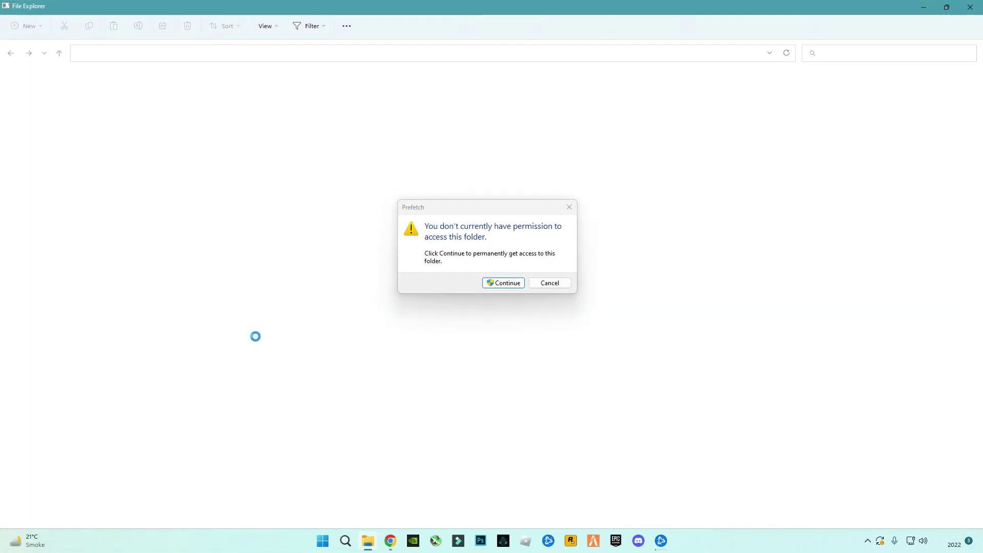
{"action": "left_click", "coordinate": [504, 283]}
- Delete all items in the Prefetch folder, skipping files in use, and close the folder
{"action": "left_click", "coordinate": [150, 249]}
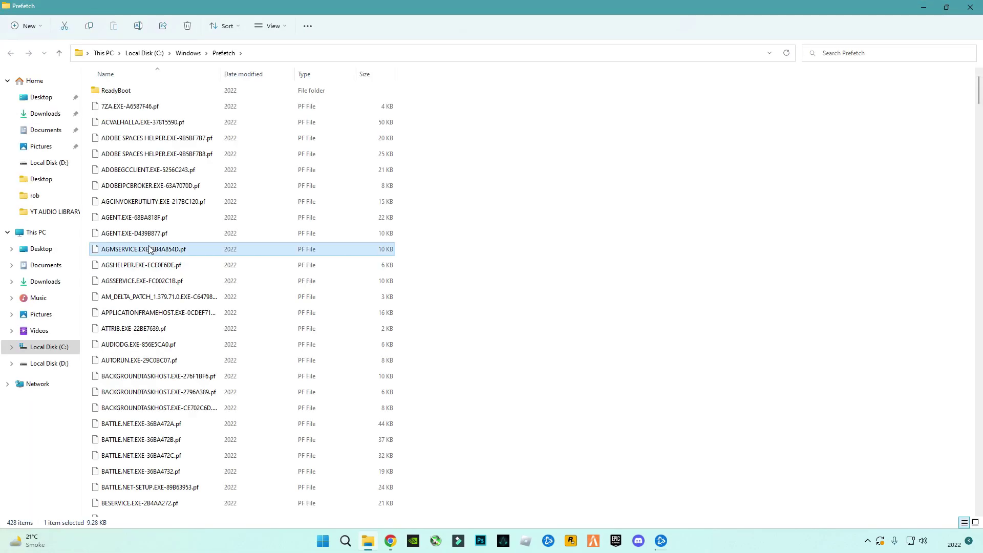
{"action": "key", "text": "ctrl+a"}
{"action": "right_click", "coordinate": [150, 250]}
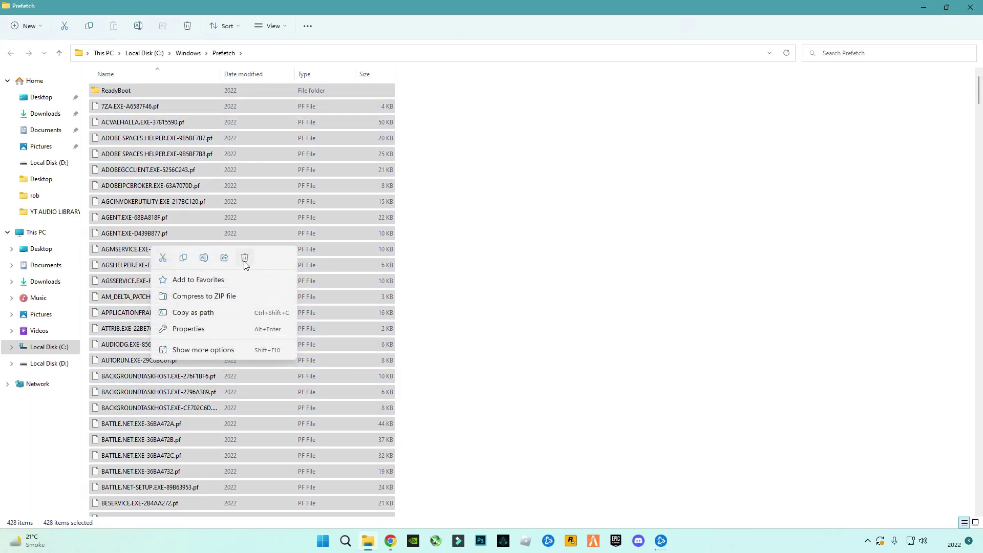
{"action": "left_click", "coordinate": [244, 261]}
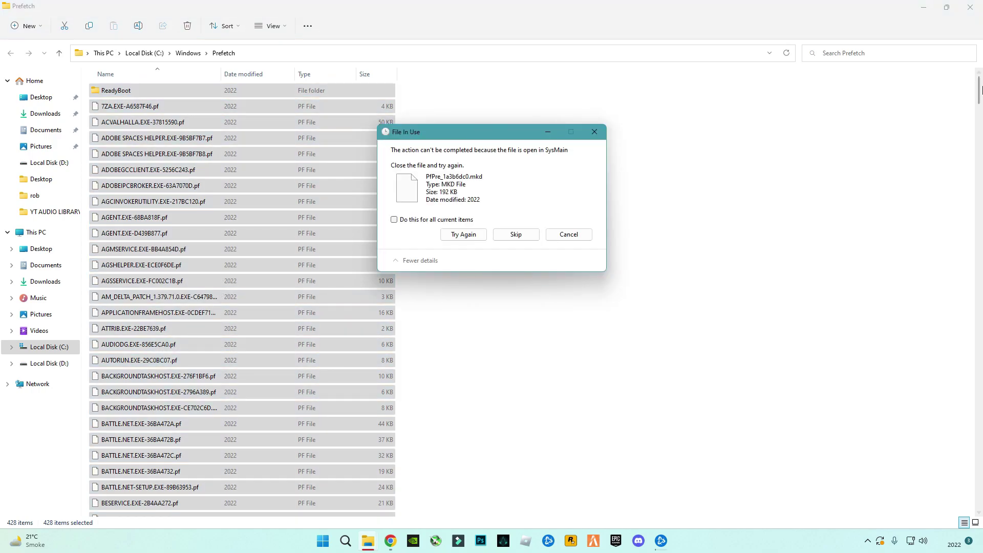
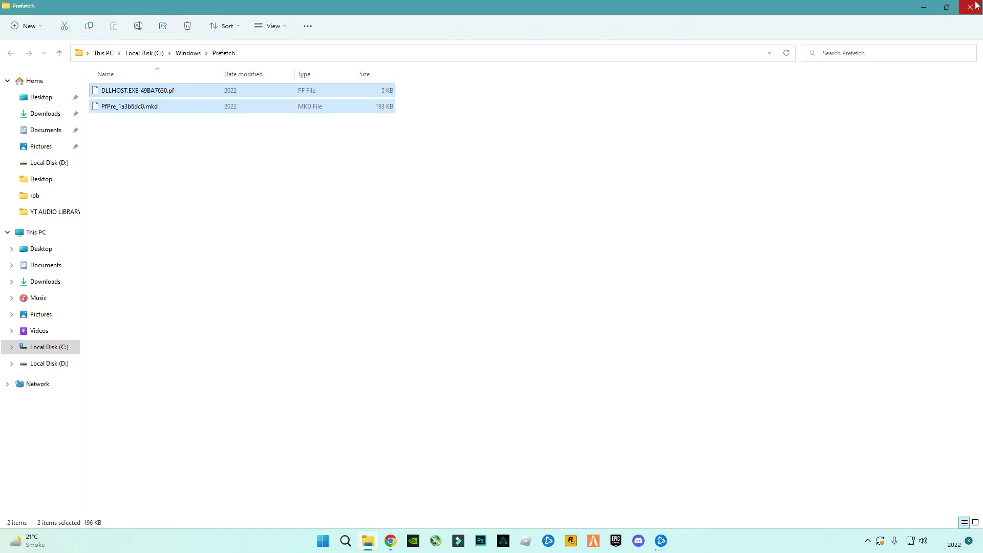
{"action": "left_click", "coordinate": [976, 5]}
- Empty the Recycle Bin and confirm the permanent deletion of all its items
{"action": "right_click", "coordinate": [951, 494]}
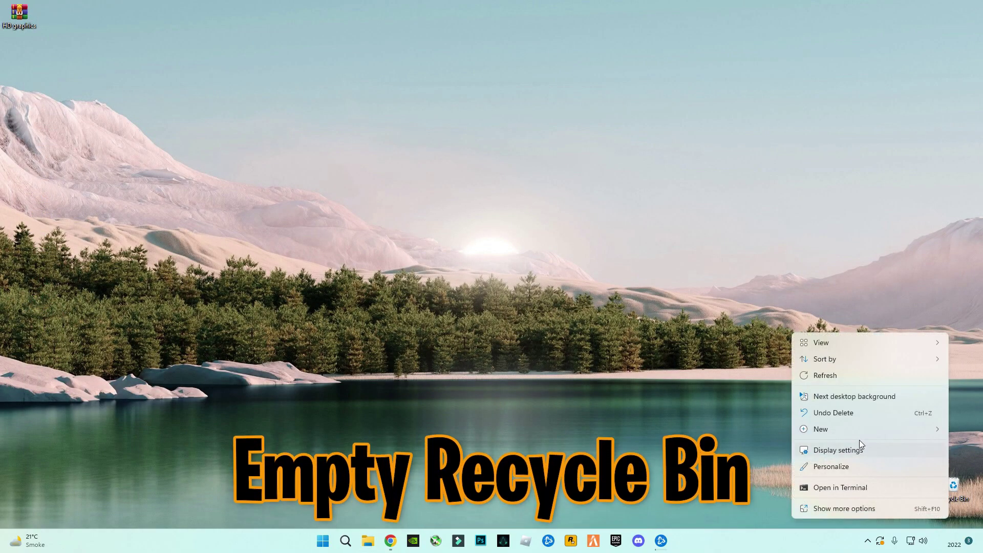
{"action": "left_click", "coordinate": [954, 475]}
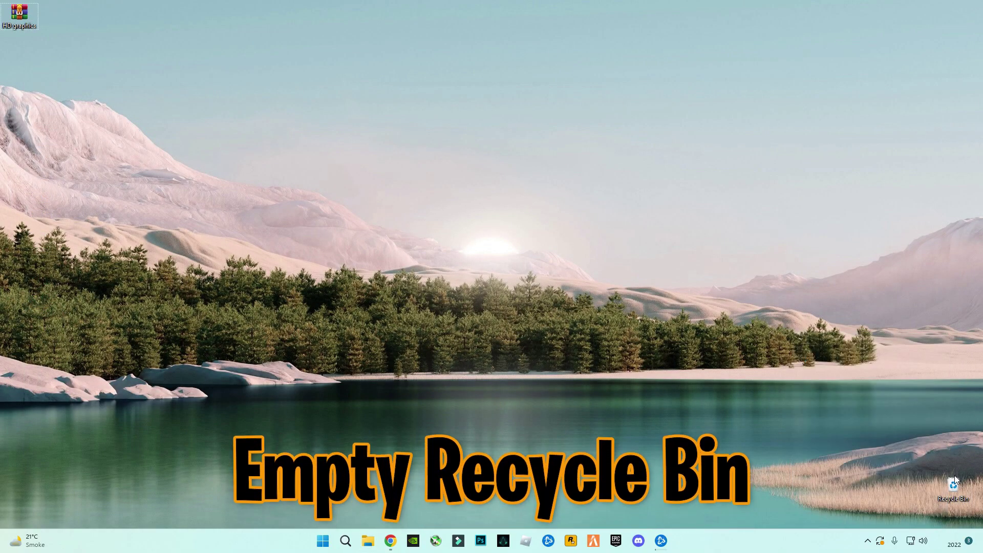
{"action": "right_click", "coordinate": [959, 487]}
{"action": "left_click", "coordinate": [862, 403]}
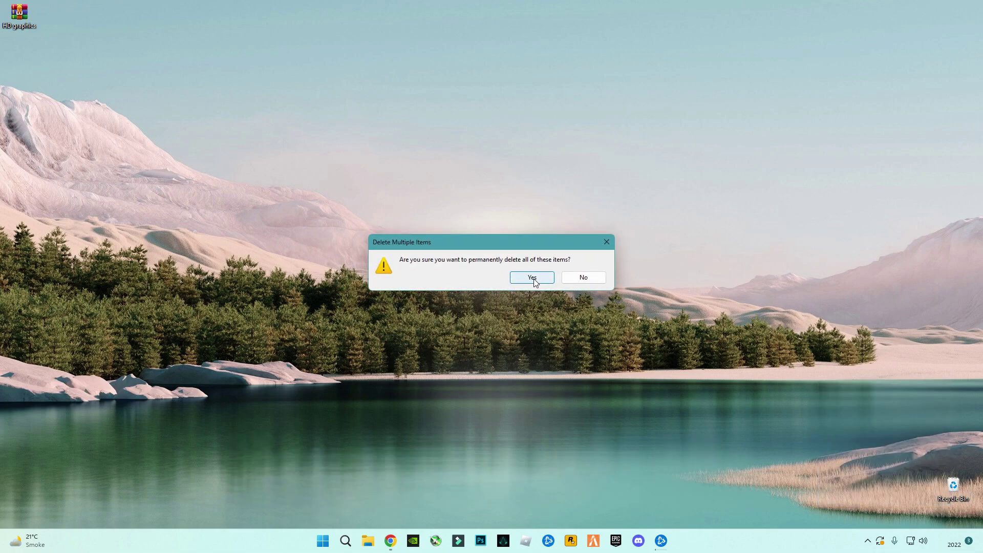
{"action": "left_click", "coordinate": [532, 278]}
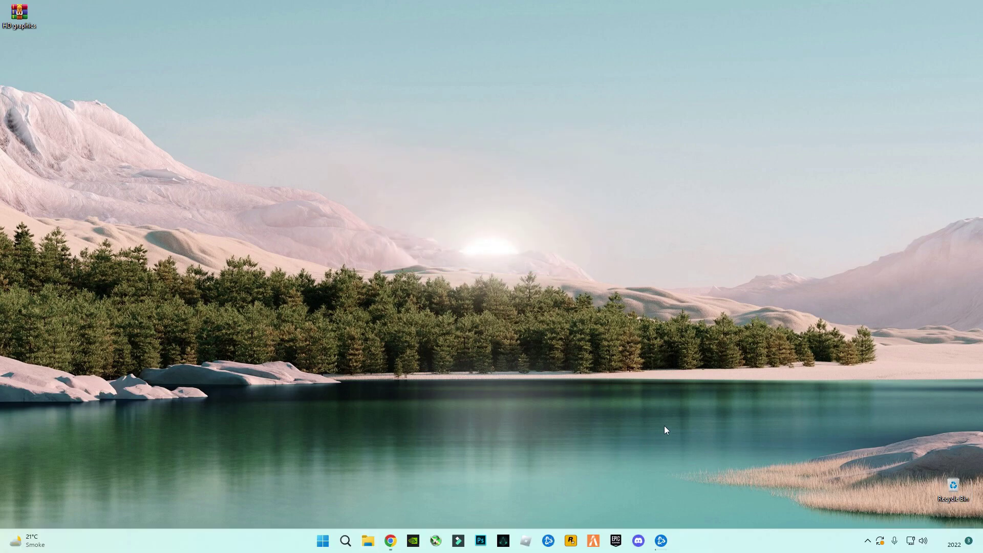
- Open the AppData folder by running APPDATA in the Run dialog
{"action": "left_click", "coordinate": [339, 542]}
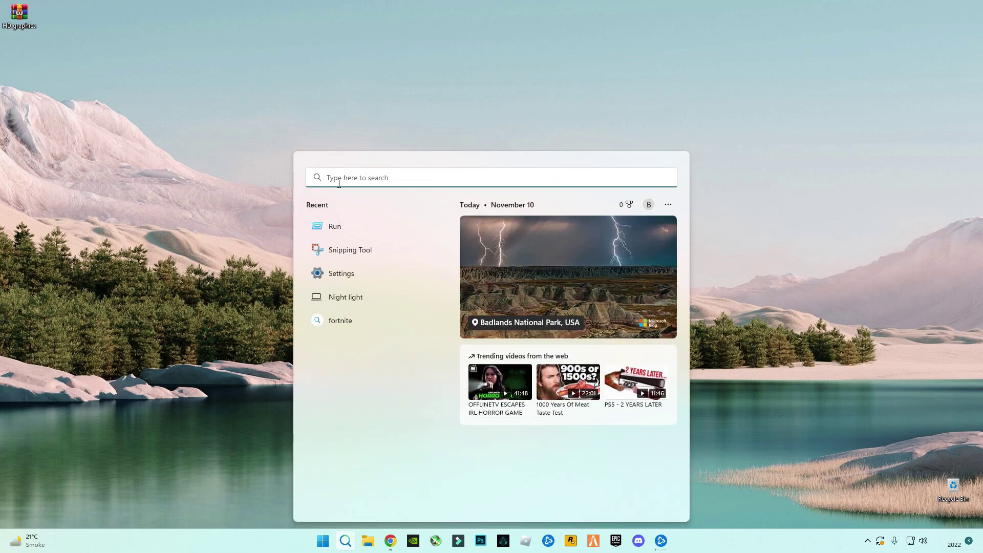
{"action": "type", "text": "RUN"}
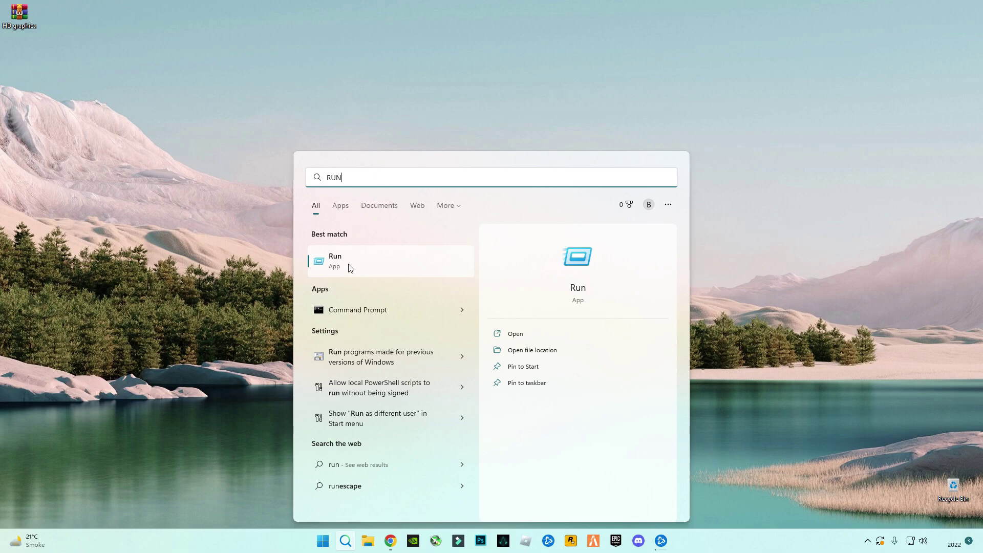
{"action": "left_click", "coordinate": [350, 264]}
{"action": "type", "text": "APPDATA"}
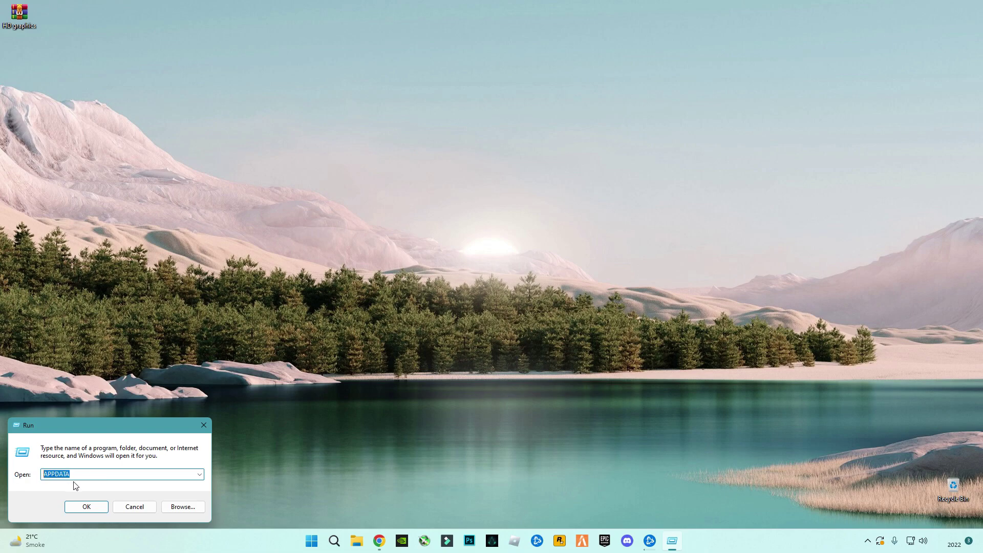
{"action": "left_click", "coordinate": [87, 507]}
- Go to Local, FiveM, and open the FiveM Application Data folder
{"action": "left_click", "coordinate": [114, 93]}
{"action": "double_click", "coordinate": [114, 93]}
{"action": "left_click", "coordinate": [126, 364]}
{"action": "double_click", "coordinate": [123, 365]}
{"action": "left_click", "coordinate": [142, 94]}
{"action": "double_click", "coordinate": [151, 96]}
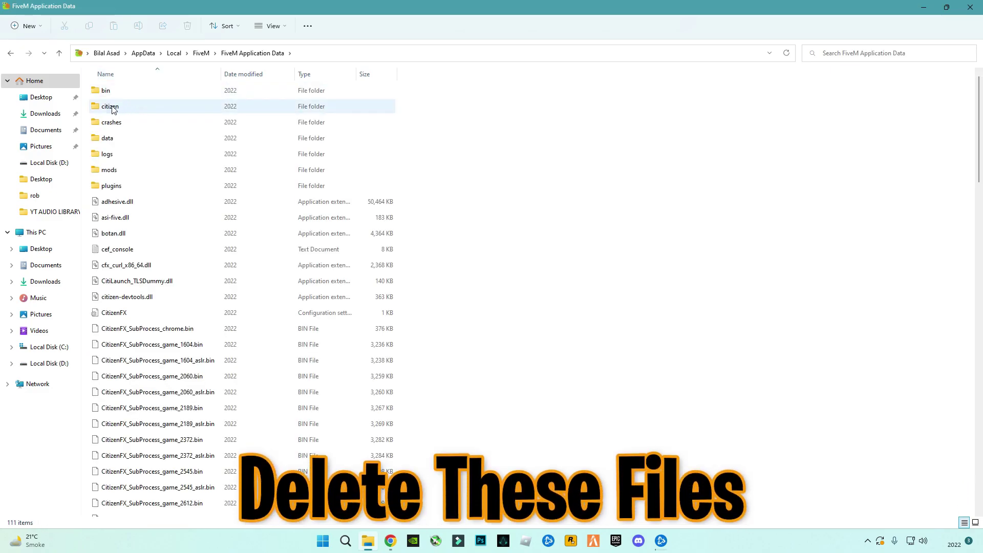
- Delete the citizen folder from FiveM Application Data
{"action": "right_click", "coordinate": [109, 109]}
{"action": "left_click", "coordinate": [184, 119]}
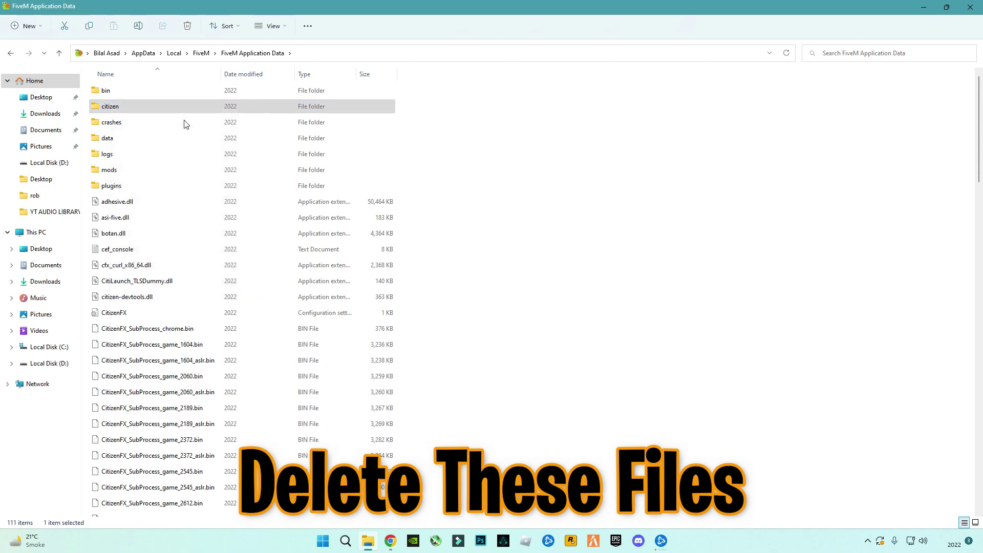
- Open the data folder in FiveM Application Data and delete its game-storage folder
{"action": "double_click", "coordinate": [153, 125]}
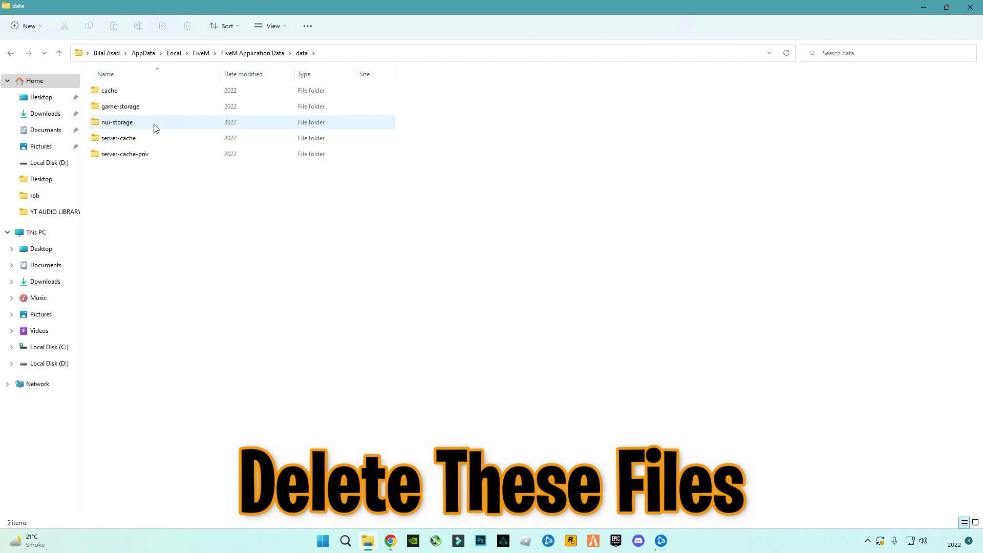
{"action": "left_click", "coordinate": [113, 108]}
{"action": "right_click", "coordinate": [128, 112]}
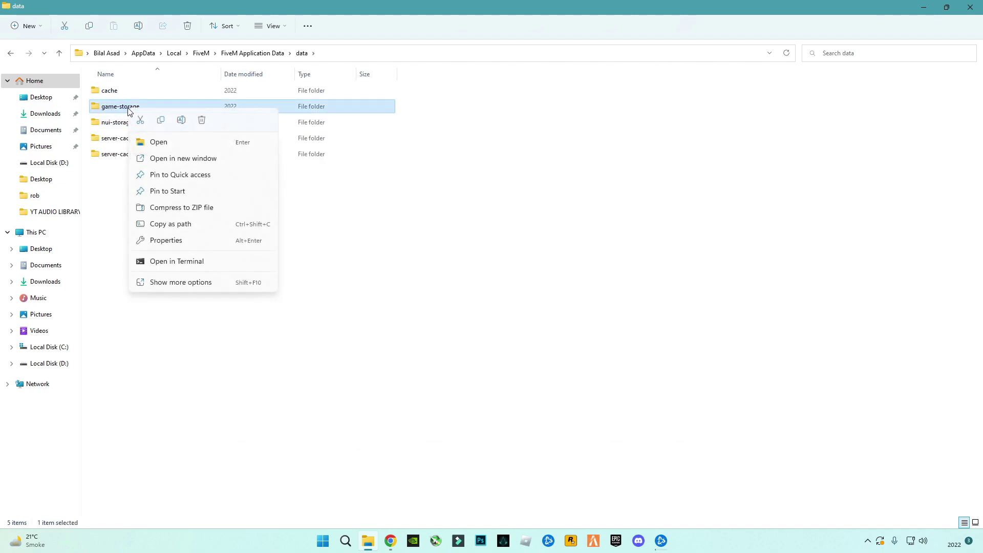
{"action": "left_click", "coordinate": [203, 121]}
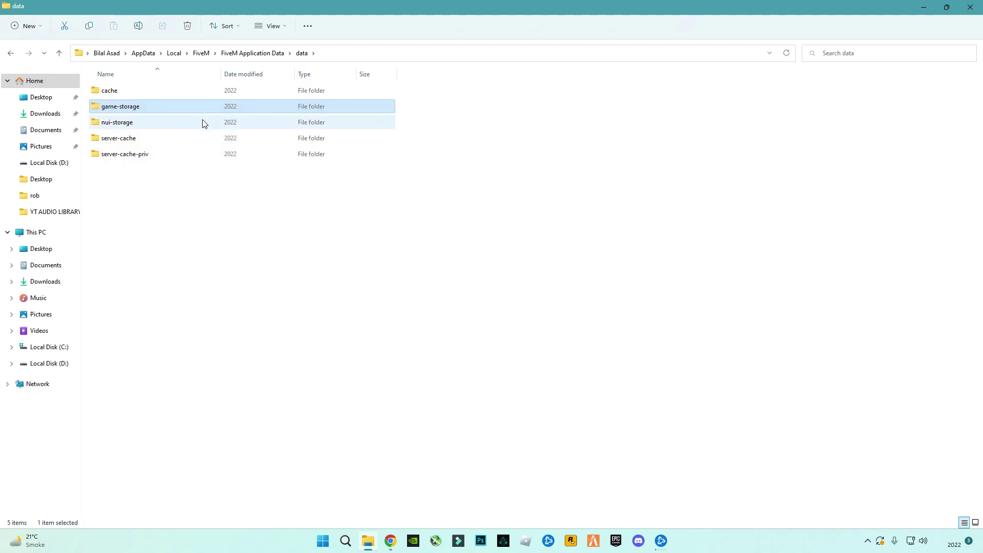
- Delete both subfolders inside the server-cache folder, then return to the data folder
{"action": "right_click", "coordinate": [123, 127]}
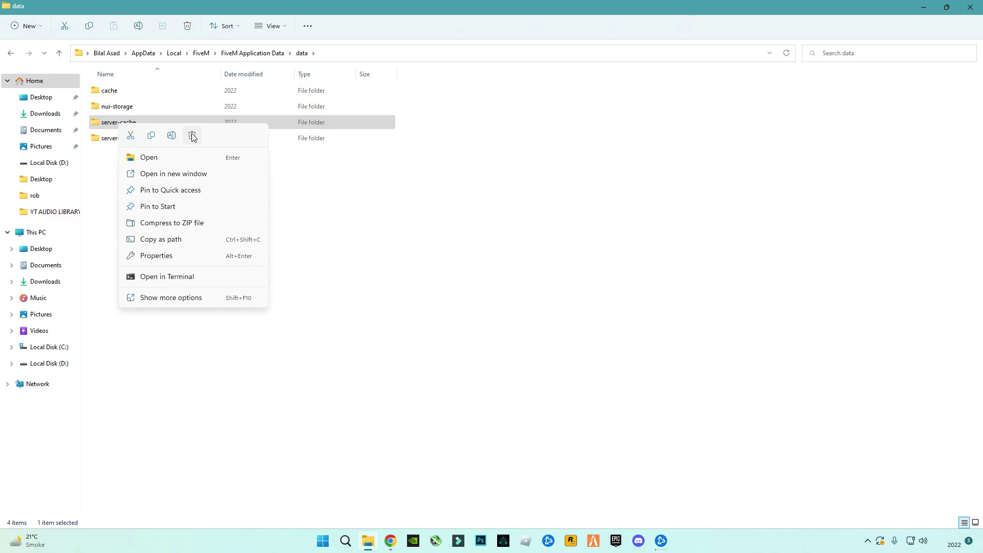
{"action": "double_click", "coordinate": [115, 122]}
{"action": "left_click_drag", "start_coordinate": [115, 125], "coordinate": [104, 92]}
{"action": "right_click", "coordinate": [105, 92]}
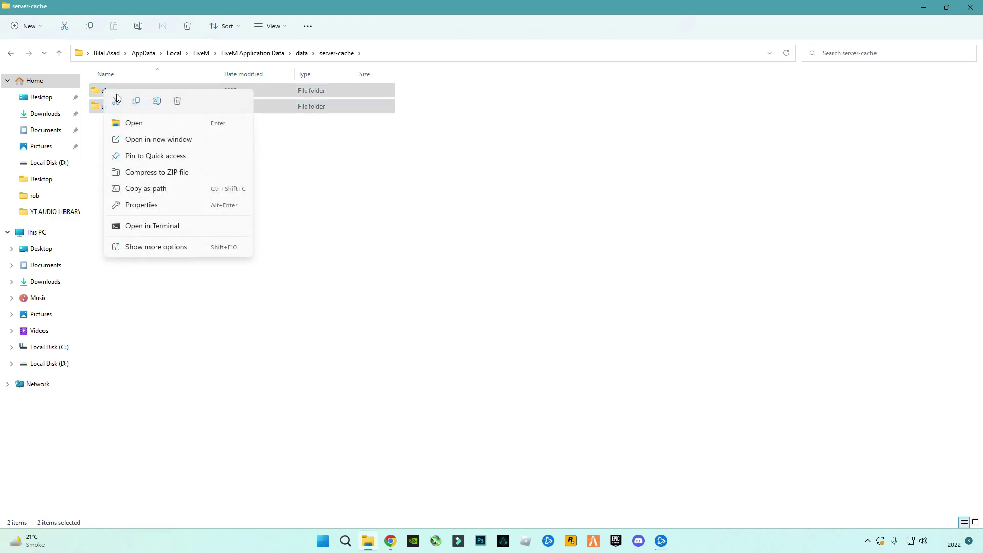
{"action": "left_click", "coordinate": [178, 101]}
{"action": "left_click", "coordinate": [11, 53]}
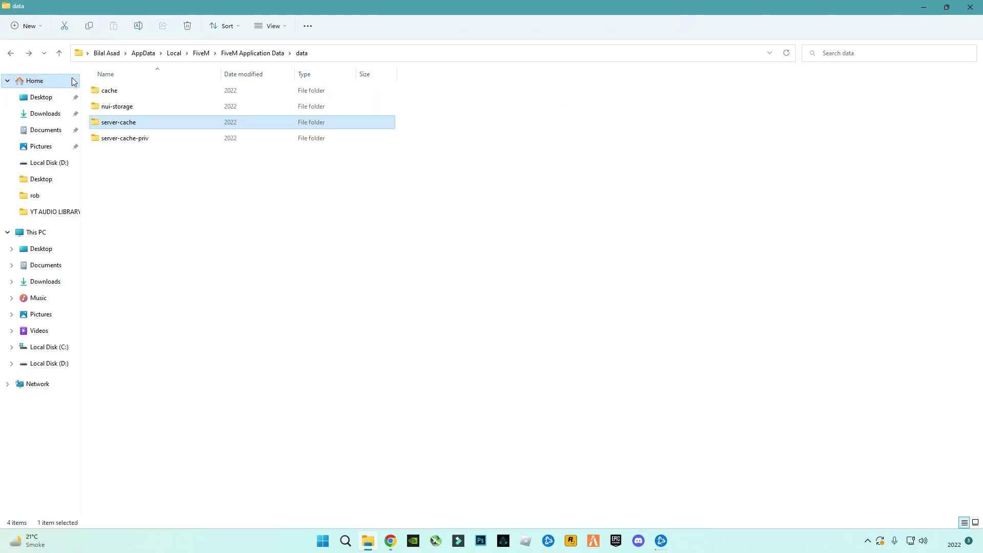
- Delete the contents of the cache folder and go back to the data folder
{"action": "double_click", "coordinate": [113, 91]}
{"action": "left_click_drag", "start_coordinate": [137, 218], "coordinate": [113, 92]}
{"action": "right_click", "coordinate": [114, 92]}
{"action": "left_click", "coordinate": [188, 104]}
{"action": "left_click", "coordinate": [11, 53]}
- Delete all files and folders inside server-cache-priv and return to the data folder
{"action": "double_click", "coordinate": [119, 138]}
{"action": "left_click", "coordinate": [162, 158]}
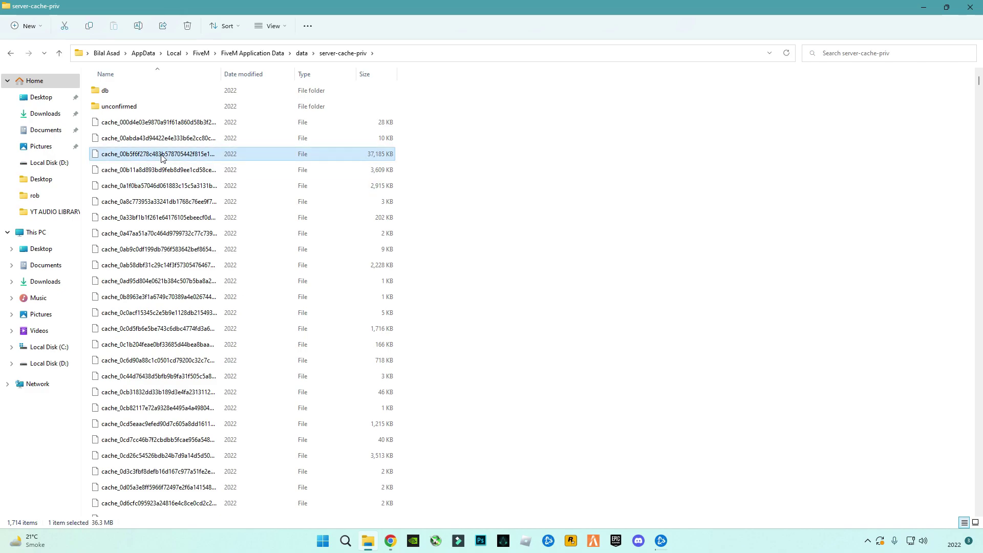
{"action": "key", "text": "ctrl+a"}
{"action": "right_click", "coordinate": [162, 157]}
{"action": "left_click", "coordinate": [253, 171]}
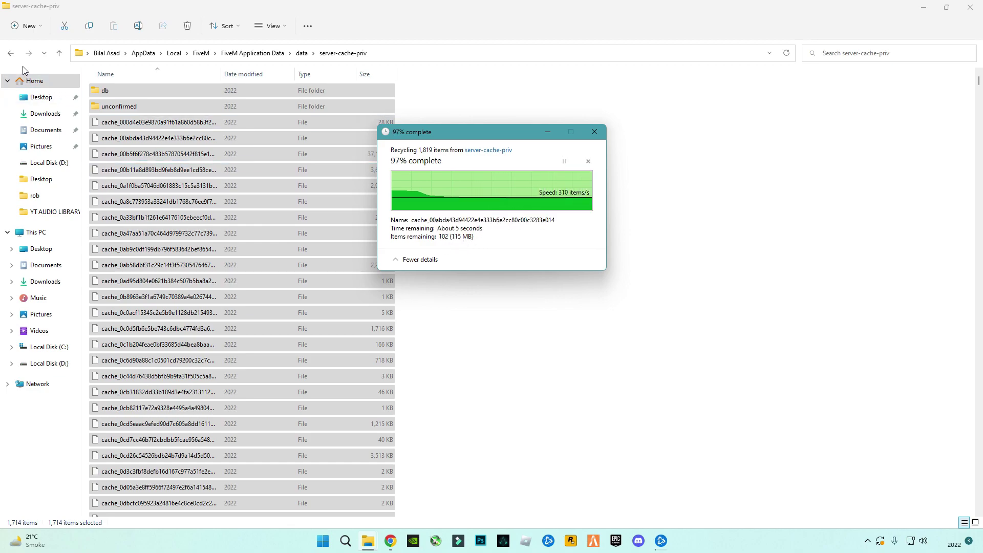
{"action": "left_click", "coordinate": [10, 53]}
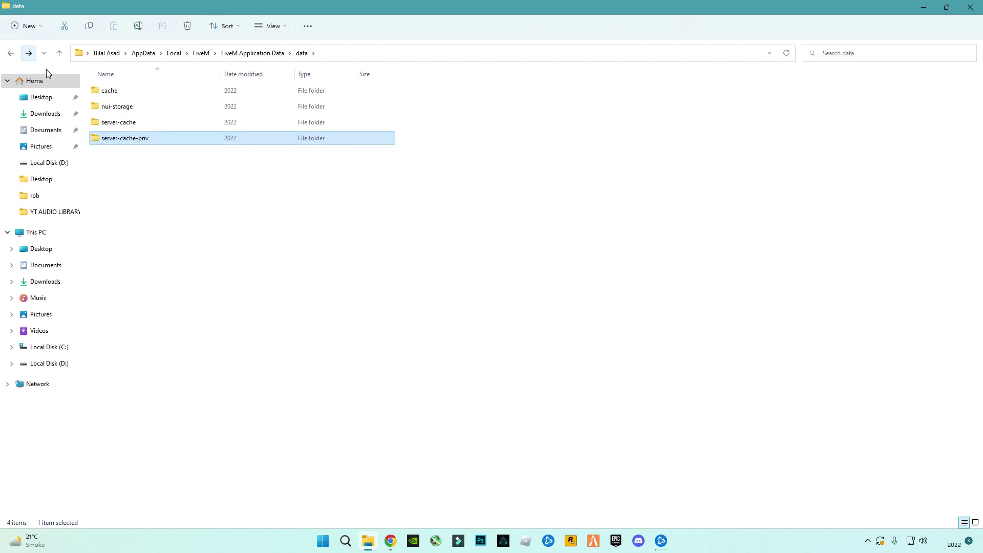
- Delete the Cache_Data folder from nui-storage's Cache folder and go back up to FiveM Application Data
{"action": "double_click", "coordinate": [106, 107]}
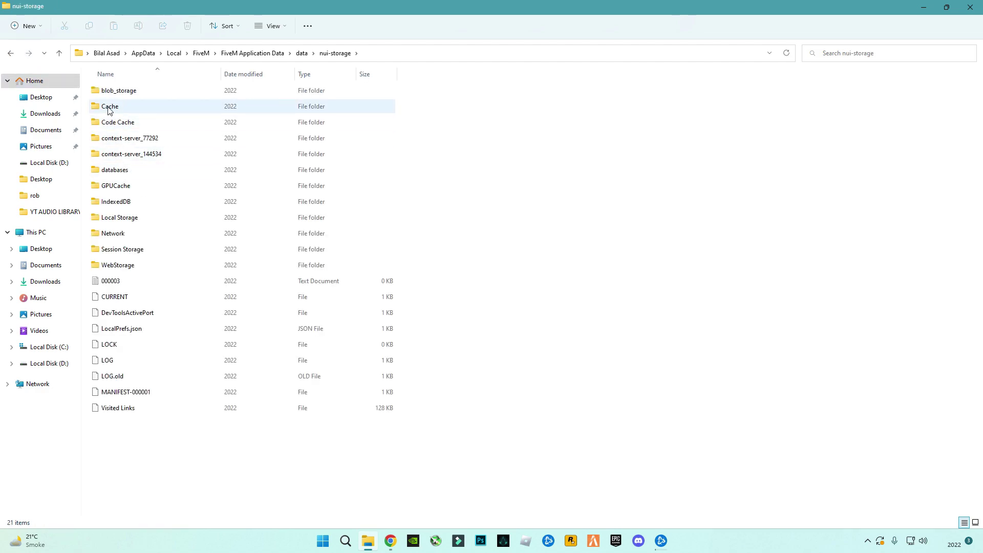
{"action": "double_click", "coordinate": [108, 110]}
{"action": "right_click", "coordinate": [132, 125]}
{"action": "right_click", "coordinate": [105, 94]}
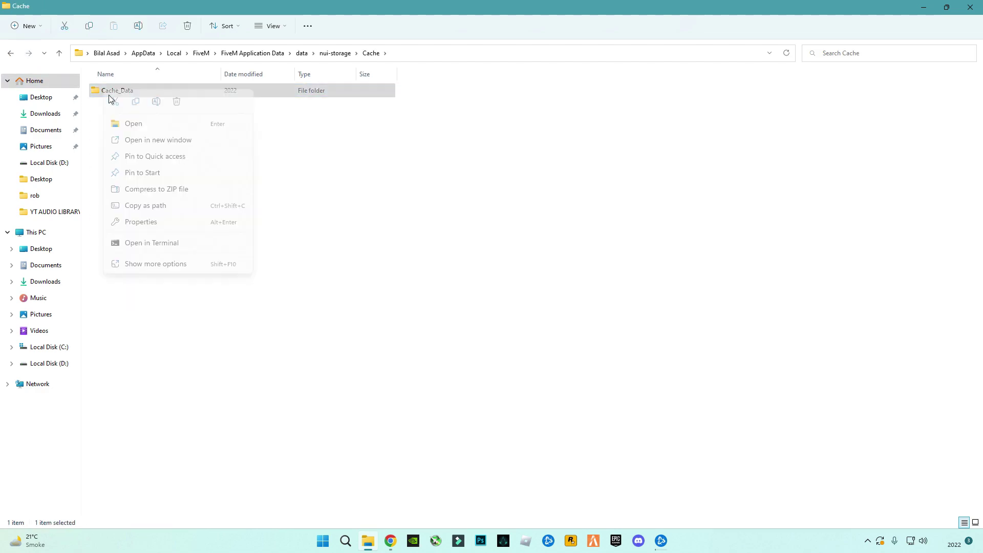
{"action": "left_click", "coordinate": [176, 101]}
{"action": "double_click", "coordinate": [10, 54]}
{"action": "left_click", "coordinate": [11, 53]}
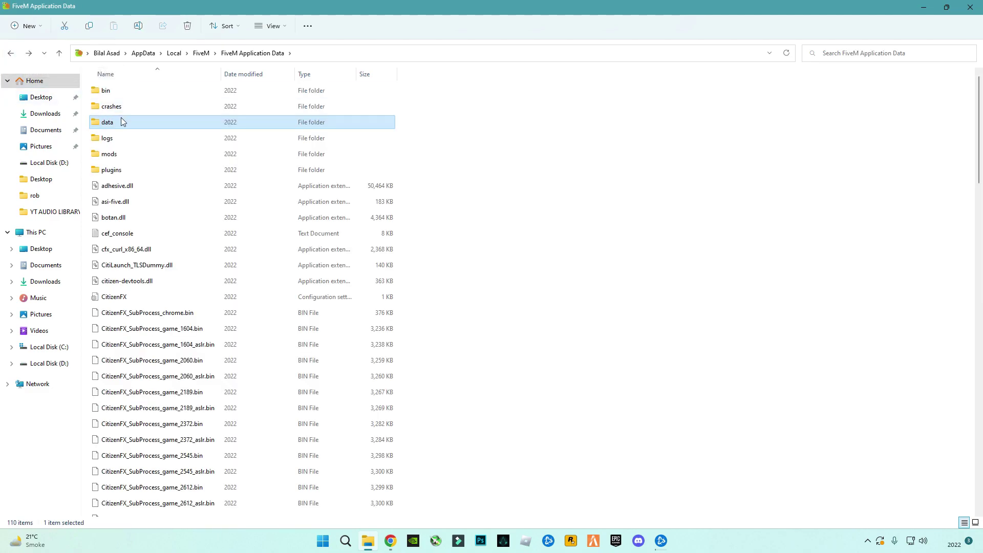
- Reopen FiveM Application Data, shrink its window from full screen, and minimize it to reveal the desktop
{"action": "scroll", "coordinate": [122, 125], "scroll_direction": "down", "scroll_amount": 2}
{"action": "scroll", "coordinate": [128, 122], "scroll_direction": "up", "scroll_amount": 2}
{"action": "key", "text": "alt+Left"}
{"action": "double_click", "coordinate": [125, 93]}
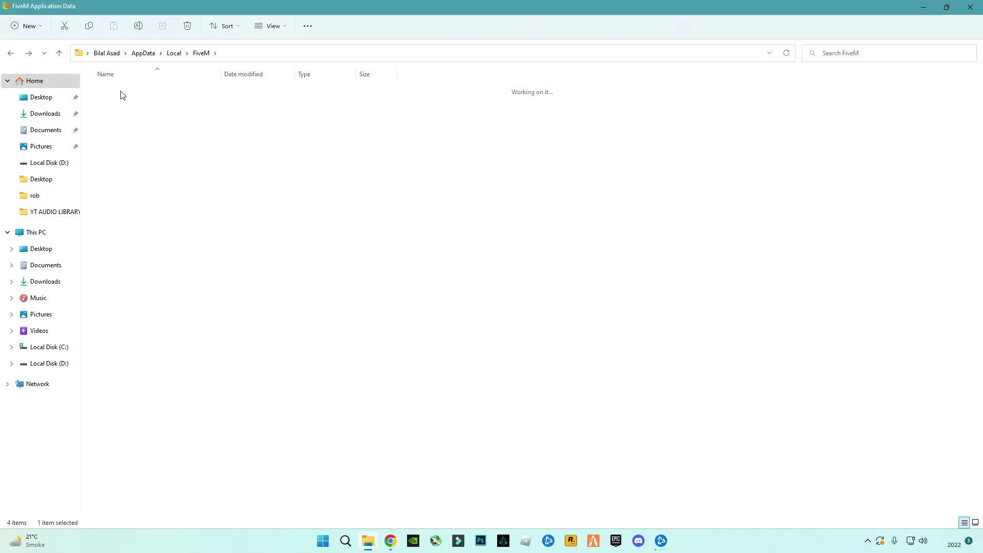
{"action": "left_click", "coordinate": [956, 10]}
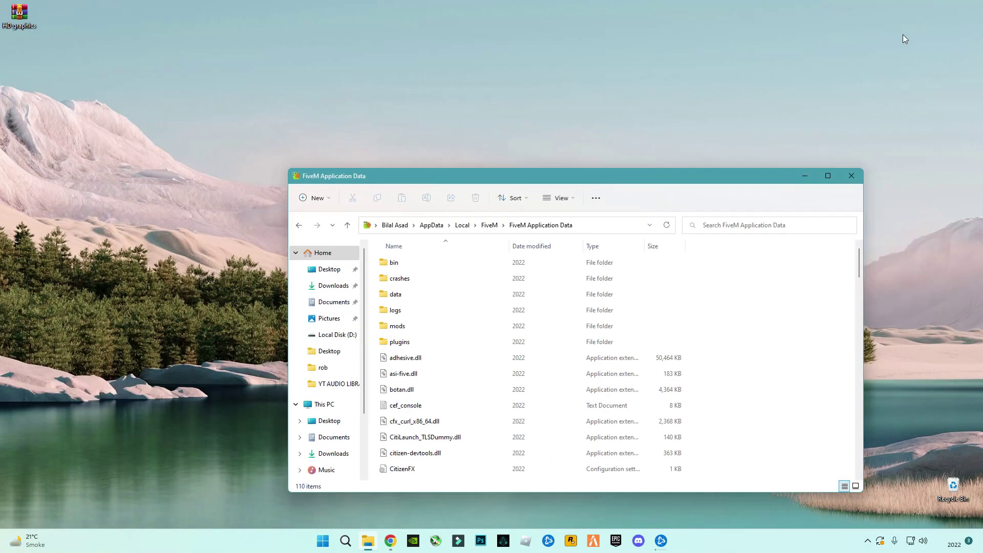
{"action": "left_click", "coordinate": [805, 177]}
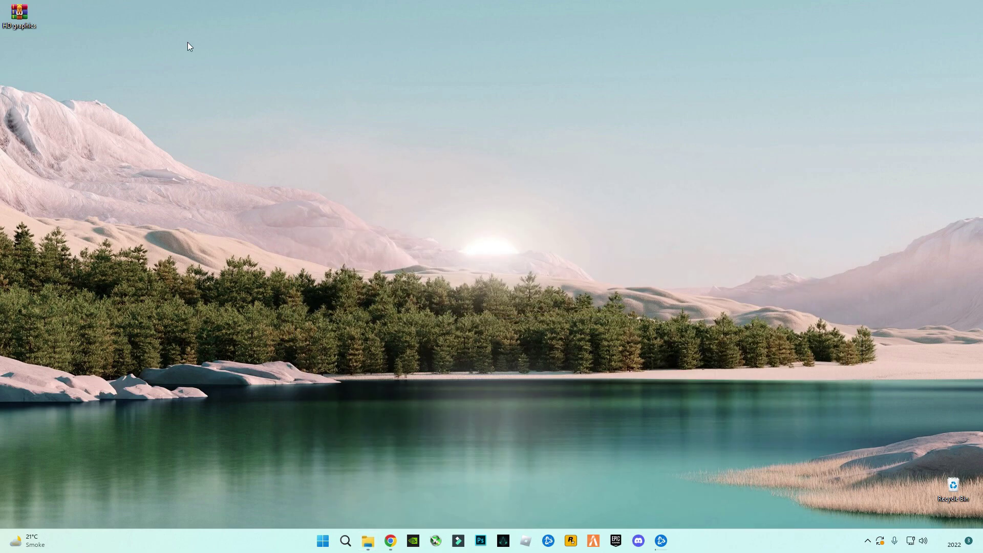
- Extract the HD graphics archive onto the desktop and move the archive to the Recycle Bin
{"action": "right_click", "coordinate": [18, 16]}
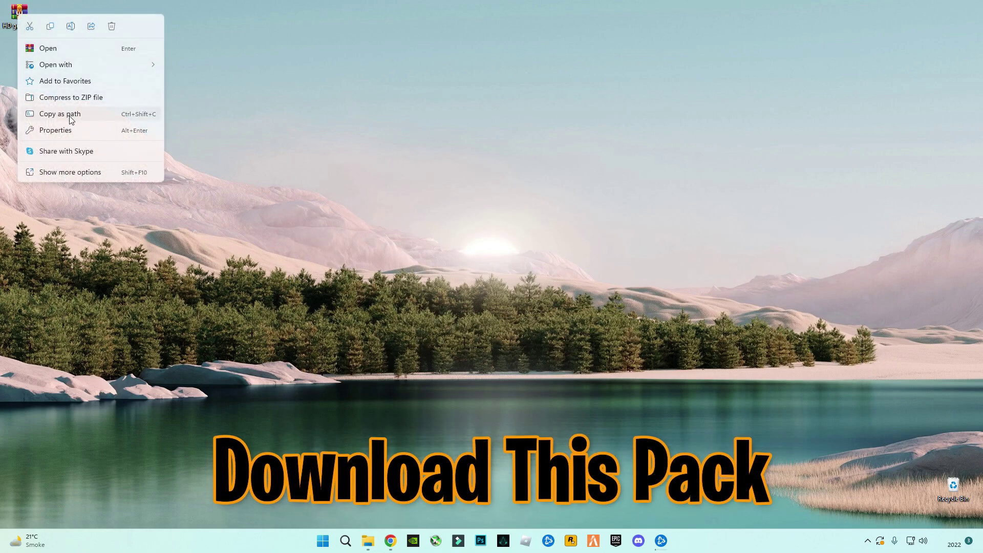
{"action": "left_click", "coordinate": [62, 174]}
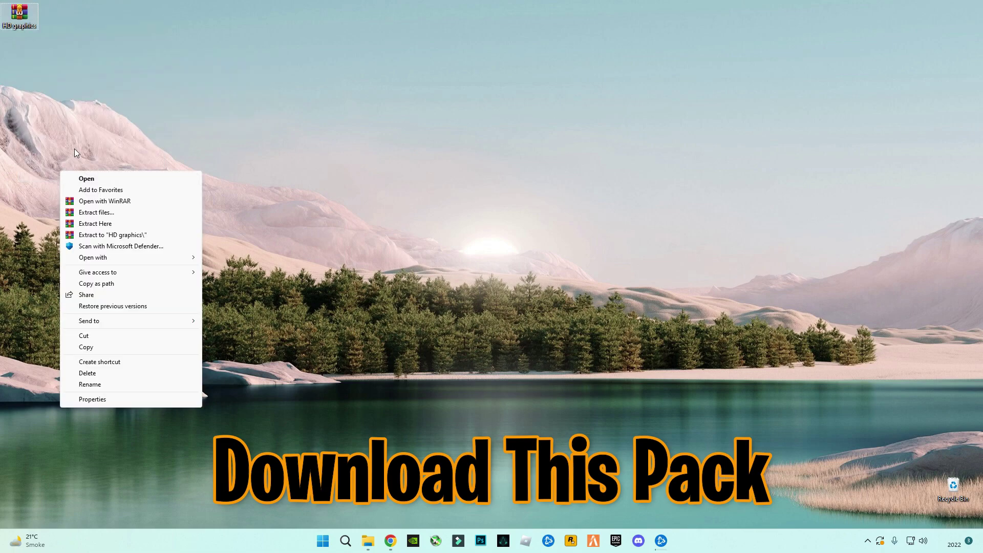
{"action": "left_click", "coordinate": [104, 226]}
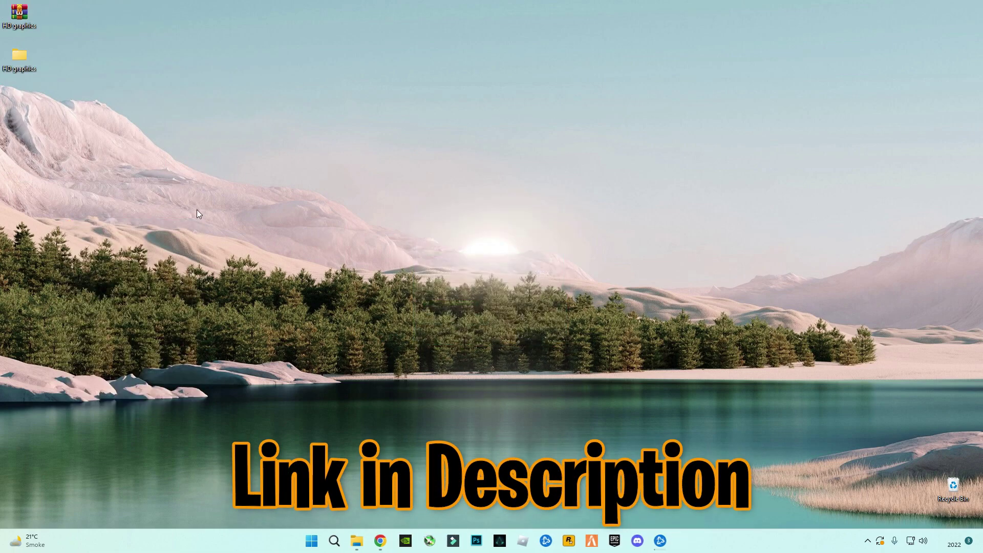
{"action": "left_click_drag", "start_coordinate": [13, 15], "coordinate": [952, 486]}
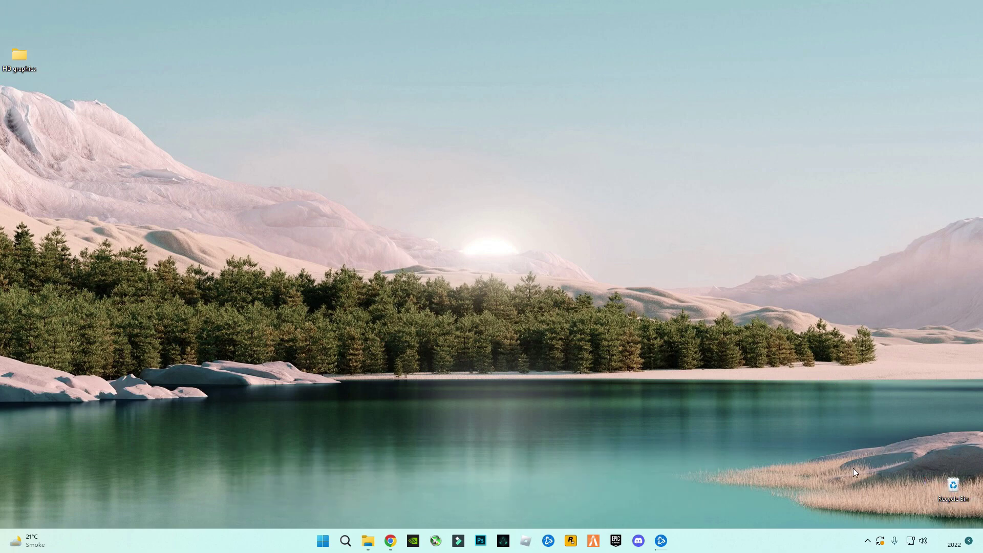
- Copy the citizen folder from the extracted HD graphics folder
{"action": "double_click", "coordinate": [22, 54]}
{"action": "right_click", "coordinate": [112, 94]}
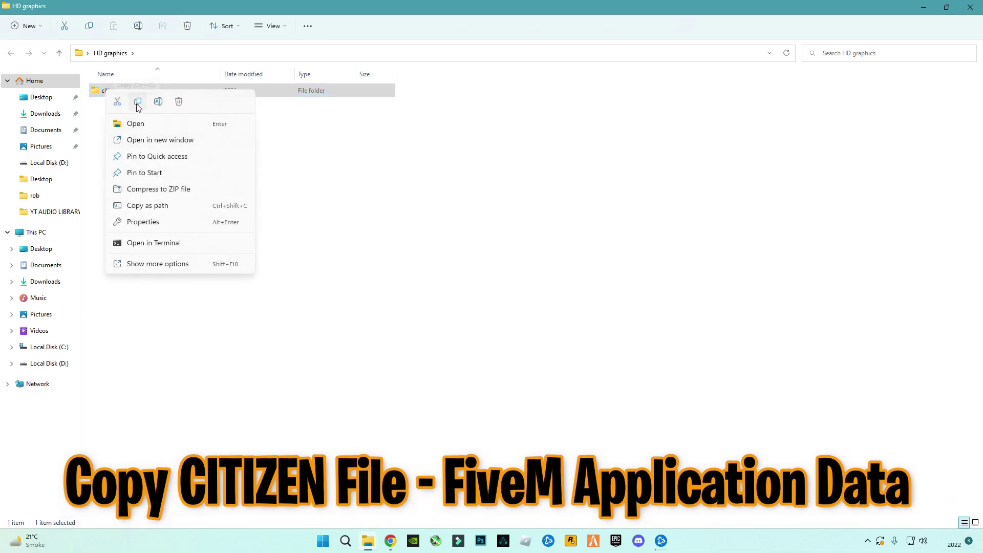
{"action": "left_click", "coordinate": [137, 102]}
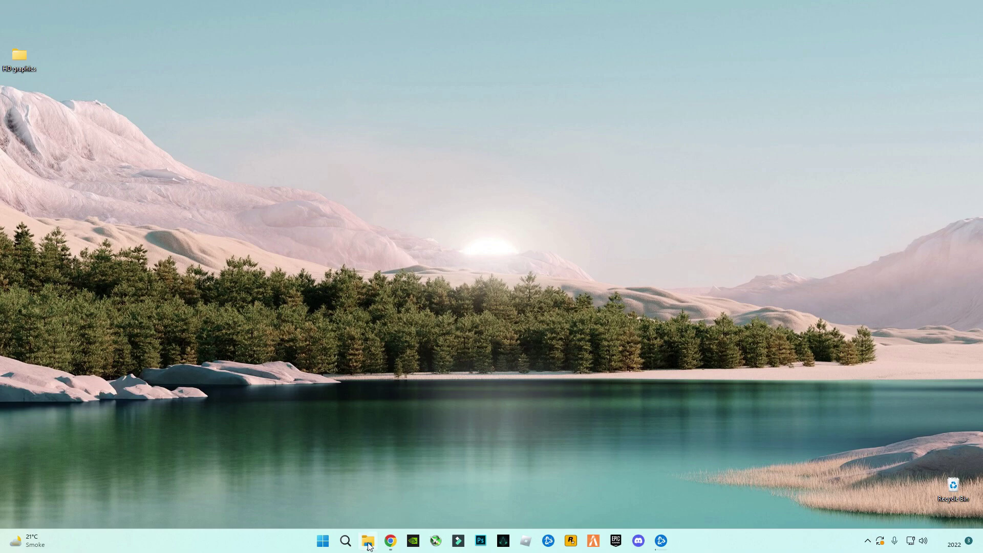
- Paste the copied citizen folder into FiveM Application Data and close that window
{"action": "left_click", "coordinate": [368, 545]}
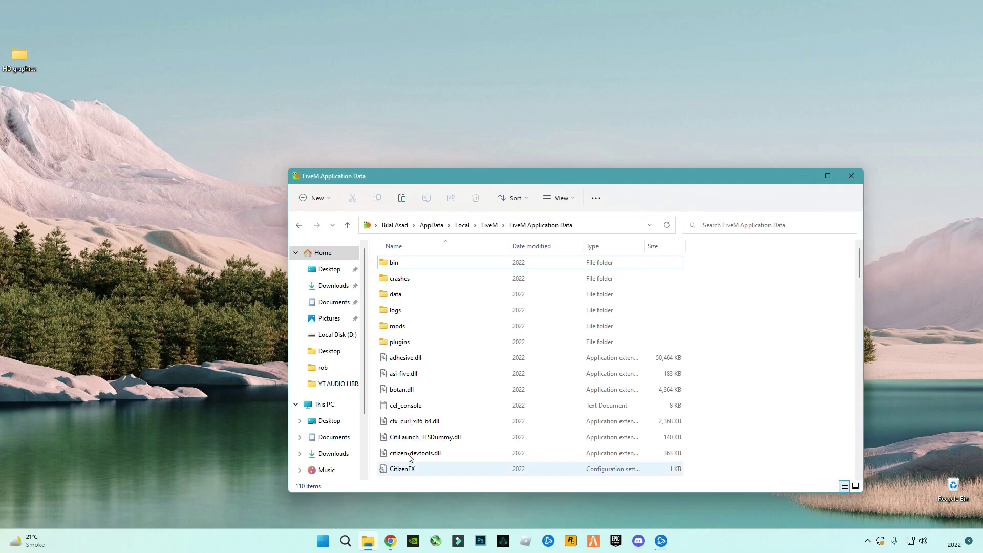
{"action": "right_click", "coordinate": [785, 344]}
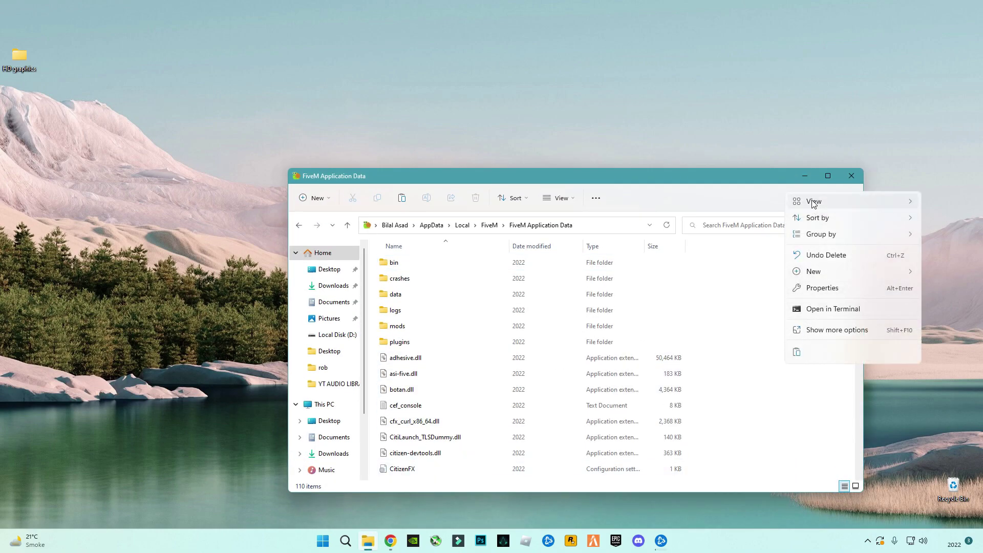
{"action": "left_click", "coordinate": [762, 353]}
{"action": "right_click", "coordinate": [756, 328]}
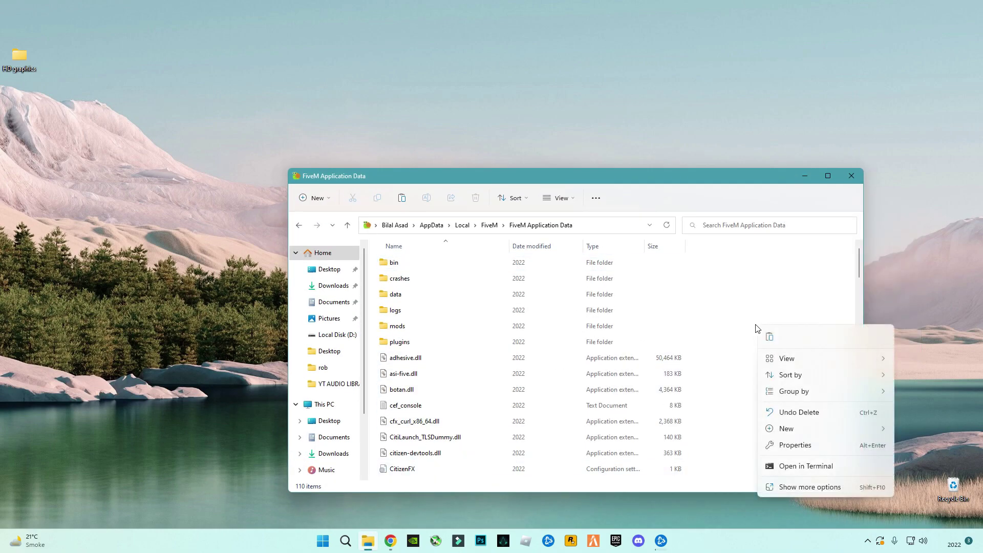
{"action": "key", "text": "Escape"}
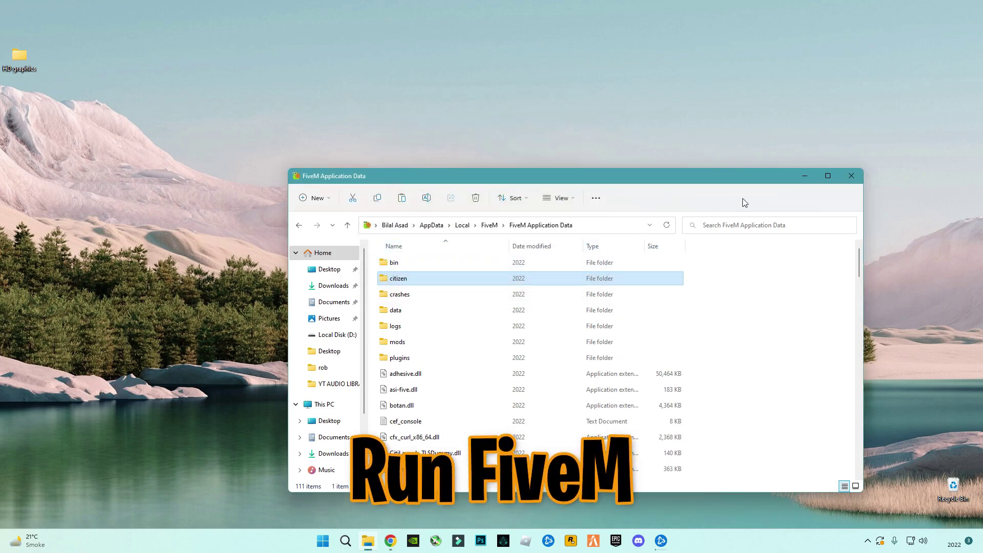
{"action": "left_click", "coordinate": [852, 176]}
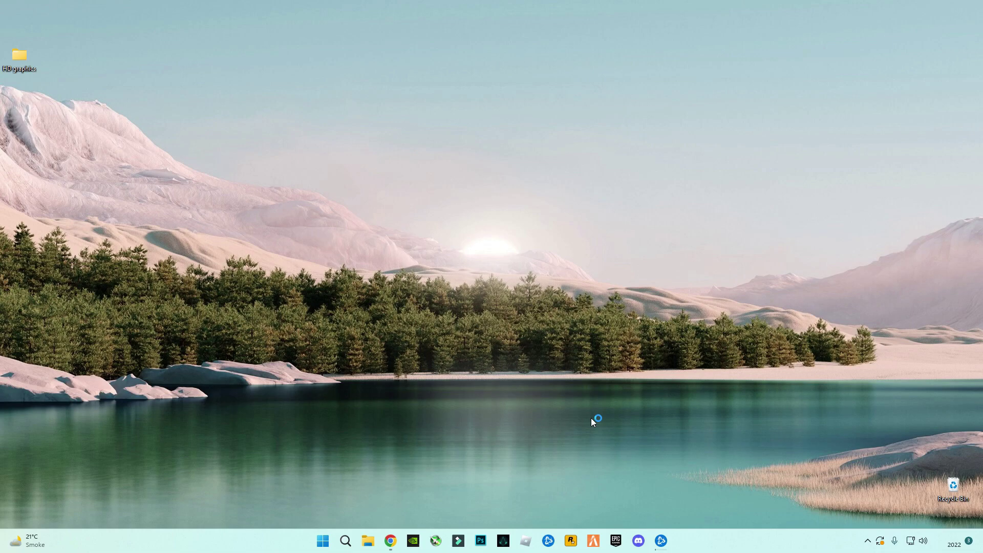
- Empty the Recycle Bin and confirm permanently deleting all items while FiveM starts up
{"action": "right_click", "coordinate": [942, 487]}
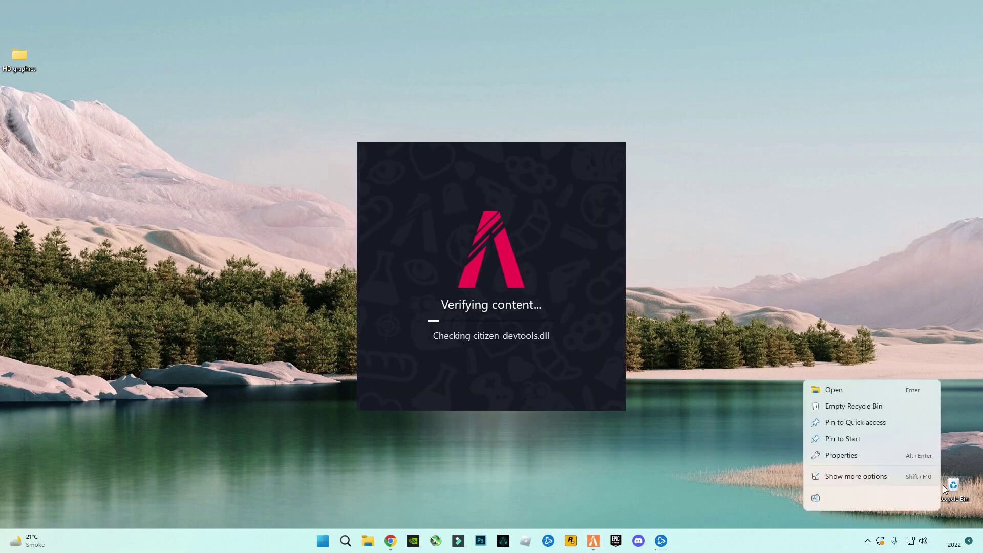
{"action": "left_click", "coordinate": [860, 409]}
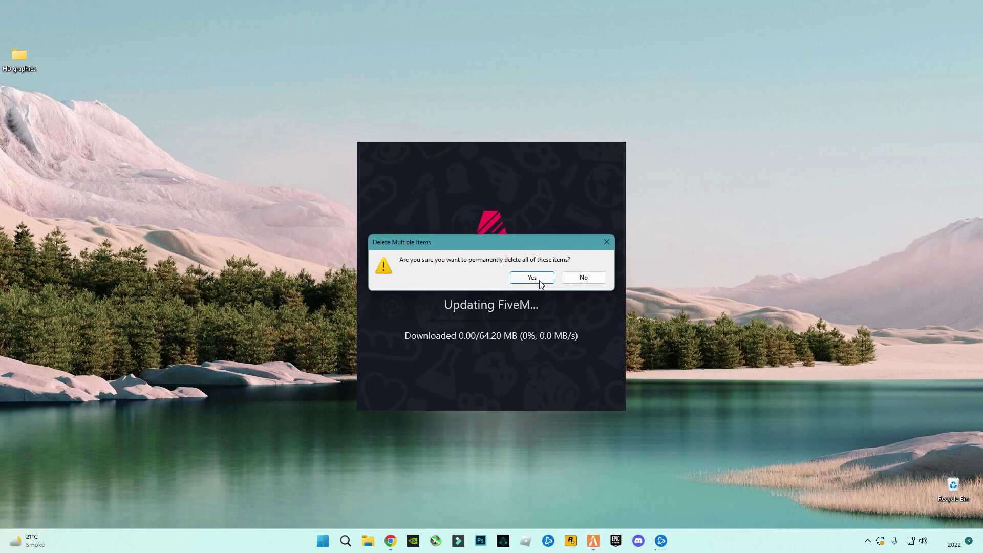
{"action": "left_click", "coordinate": [532, 277]}
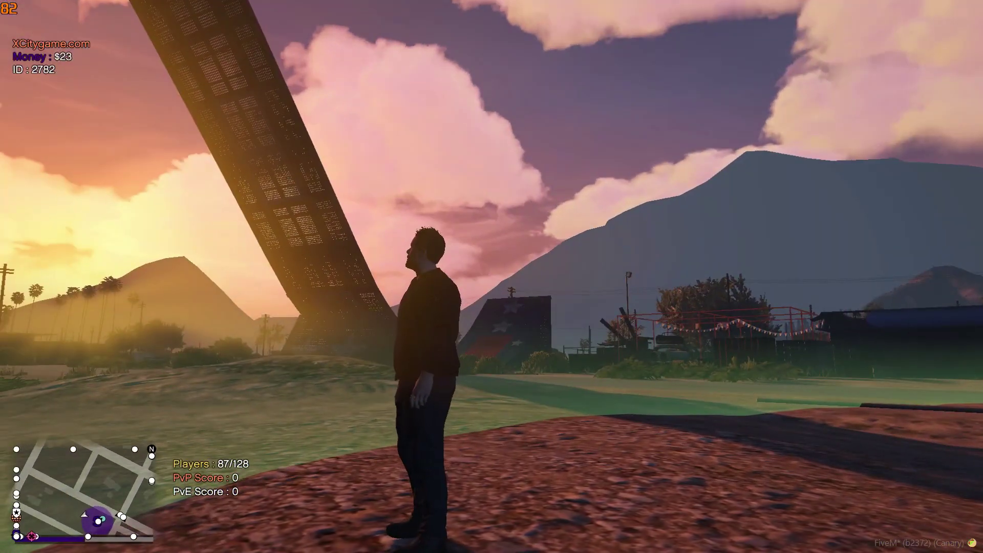
- Open the Graphics page in FiveM's in-game settings
{"action": "key", "text": "Escape"}
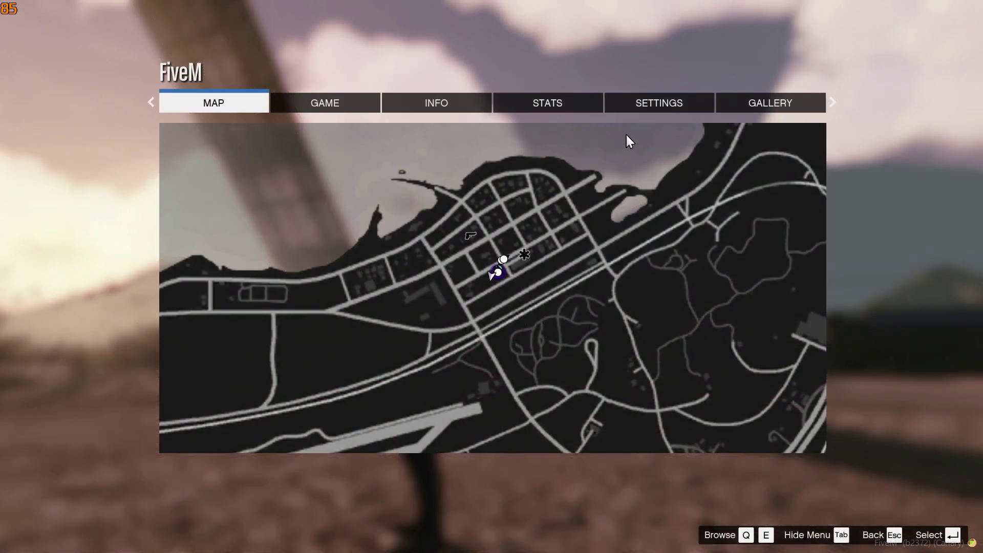
{"action": "left_click", "coordinate": [653, 108]}
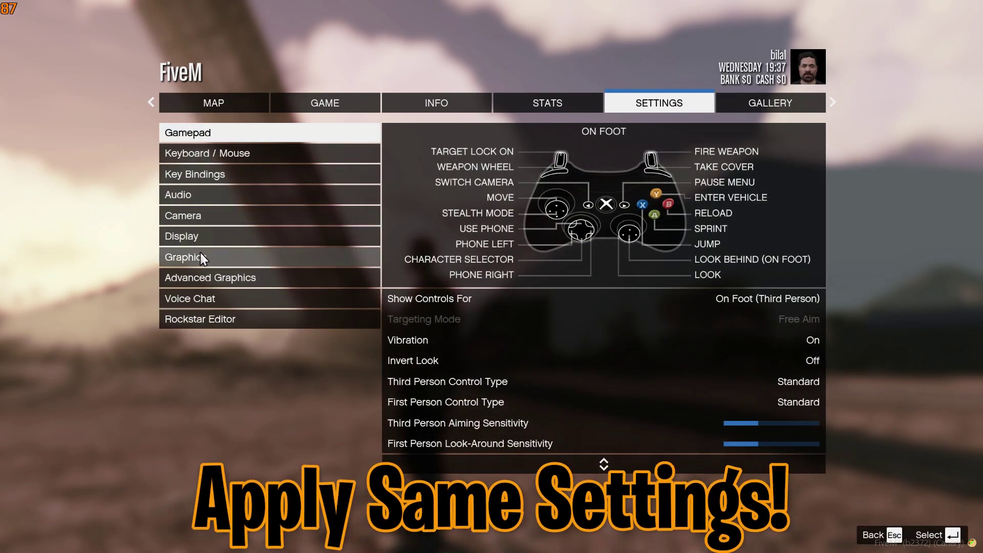
{"action": "left_click", "coordinate": [208, 257]}
{"action": "left_click", "coordinate": [210, 257]}
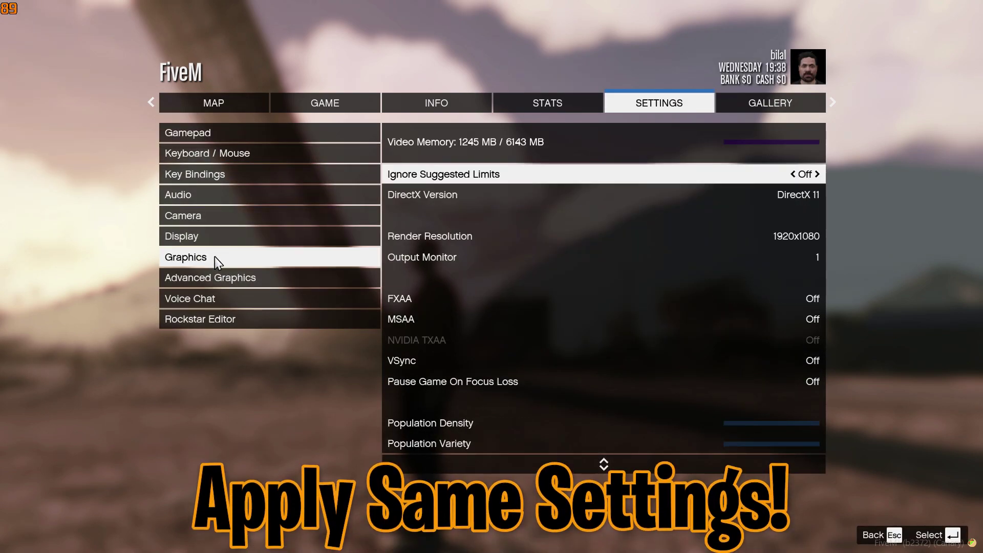
- Review the options on the Graphics page, from Ignore Suggested Limits through texture, shadow and Post FX quality to Anisotropic Filtering
{"action": "key", "text": "Down"}
{"action": "key", "text": "Down"}
{"action": "key", "text": "Down"}
{"action": "key", "text": "Down"}
{"action": "key", "text": "Down"}
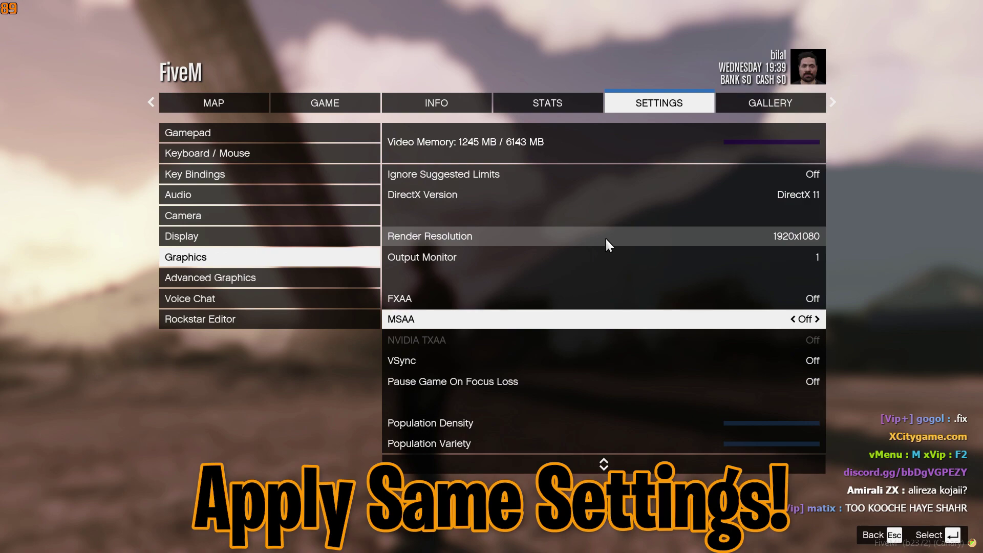
{"action": "key", "text": "Down"}
{"action": "key", "text": "Down"}
{"action": "key", "text": "Down"}
{"action": "key", "text": "Down"}
{"action": "key", "text": "Down"}
{"action": "key", "text": "Down"}
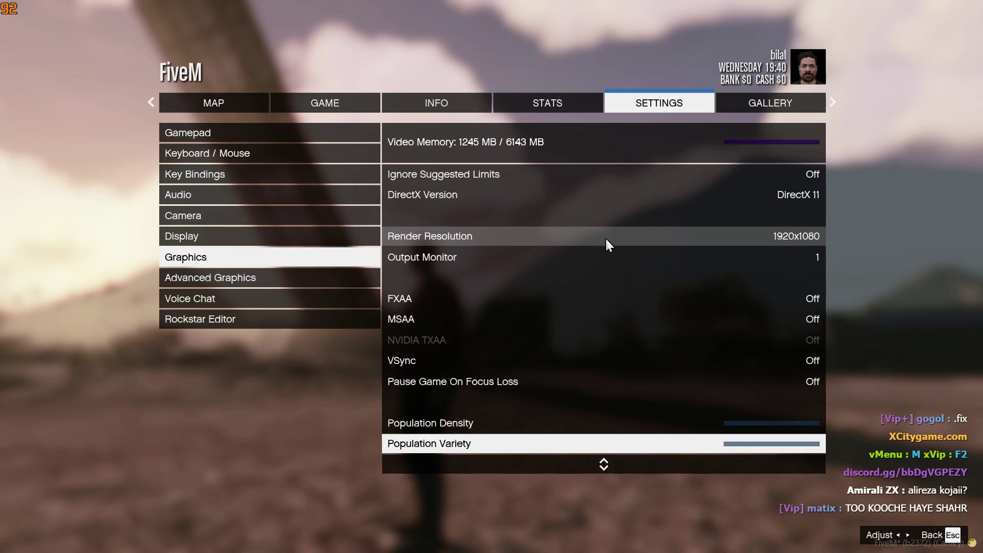
{"action": "key", "text": "Down"}
{"action": "key", "text": "Down"}
{"action": "key", "text": "Down"}
{"action": "key", "text": "Down"}
{"action": "key", "text": "Down"}
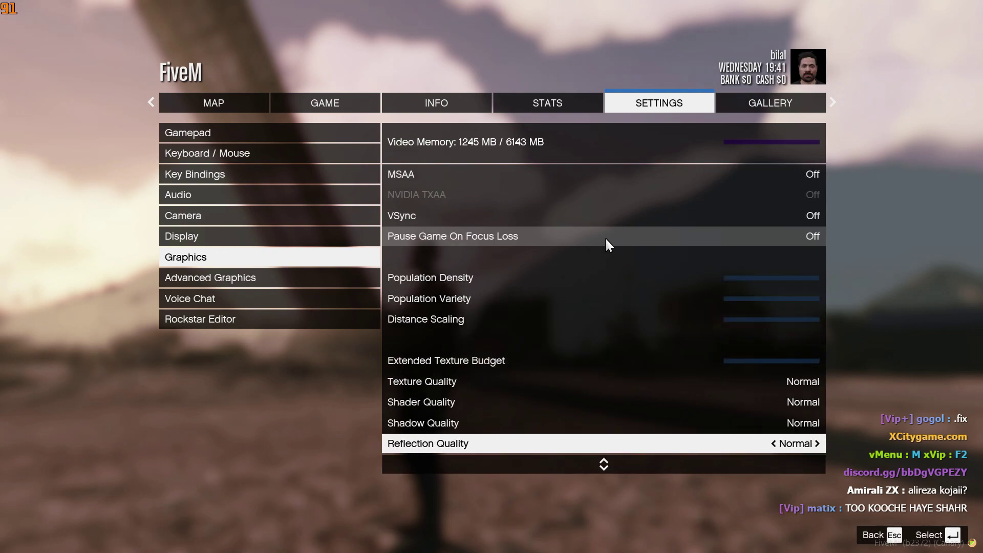
{"action": "key", "text": "Down"}
{"action": "key", "text": "Down"}
{"action": "key", "text": "Down"}
{"action": "key", "text": "Down"}
{"action": "key", "text": "Down"}
{"action": "key", "text": "Down"}
{"action": "key", "text": "Down"}
{"action": "key", "text": "Down"}
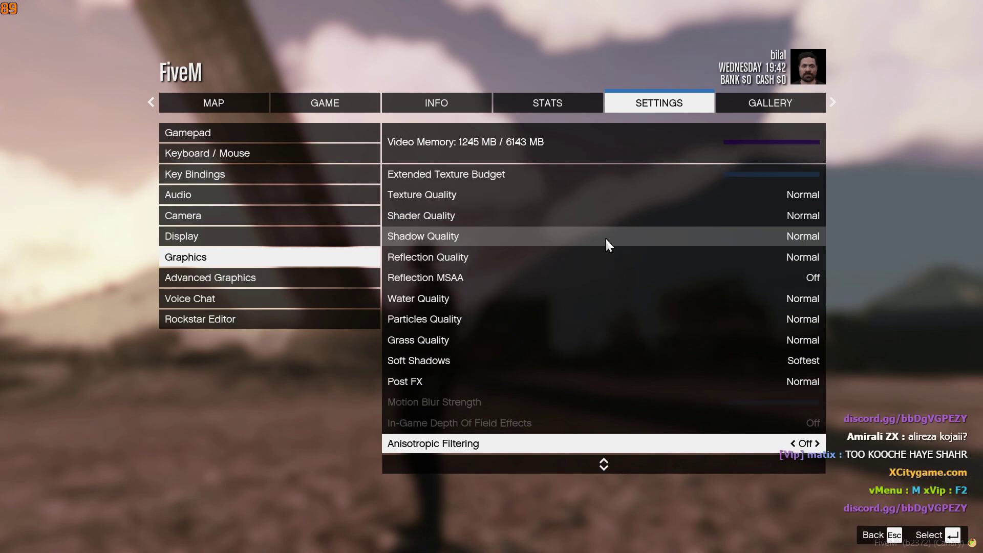
{"action": "key", "text": "Down"}
{"action": "key", "text": "Down"}
{"action": "key", "text": "Down"}
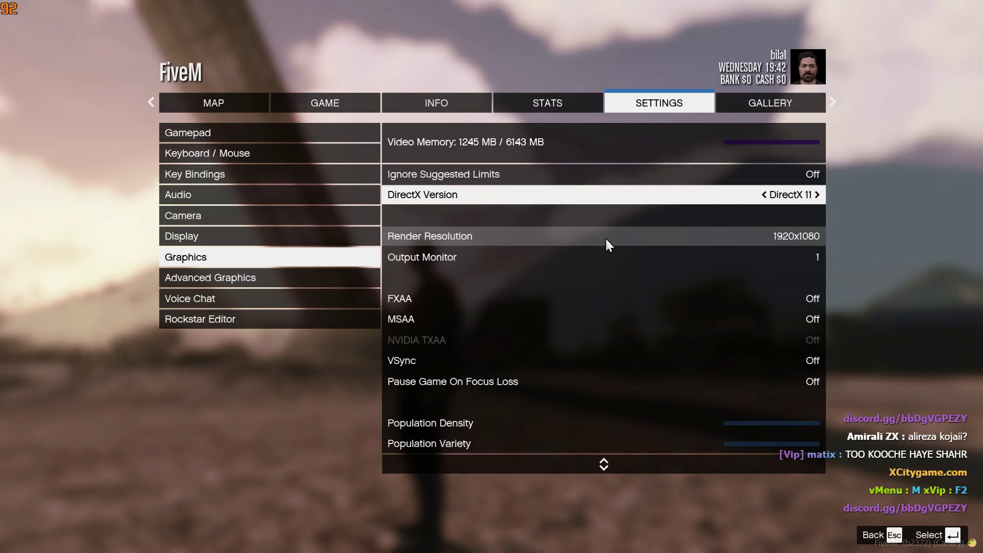
- Check the Advanced Graphics page and return to the game
{"action": "left_click", "coordinate": [231, 277]}
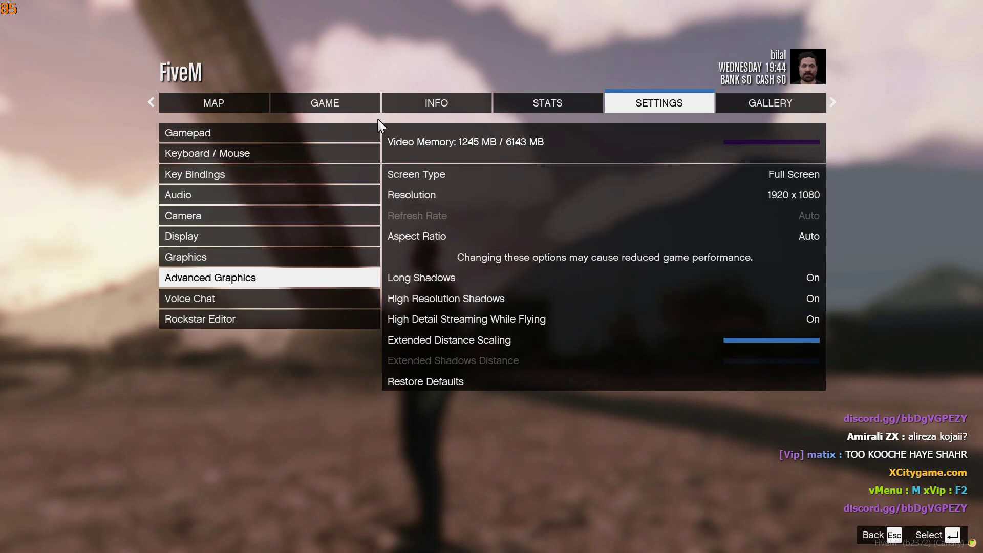
{"action": "key", "text": "Escape"}
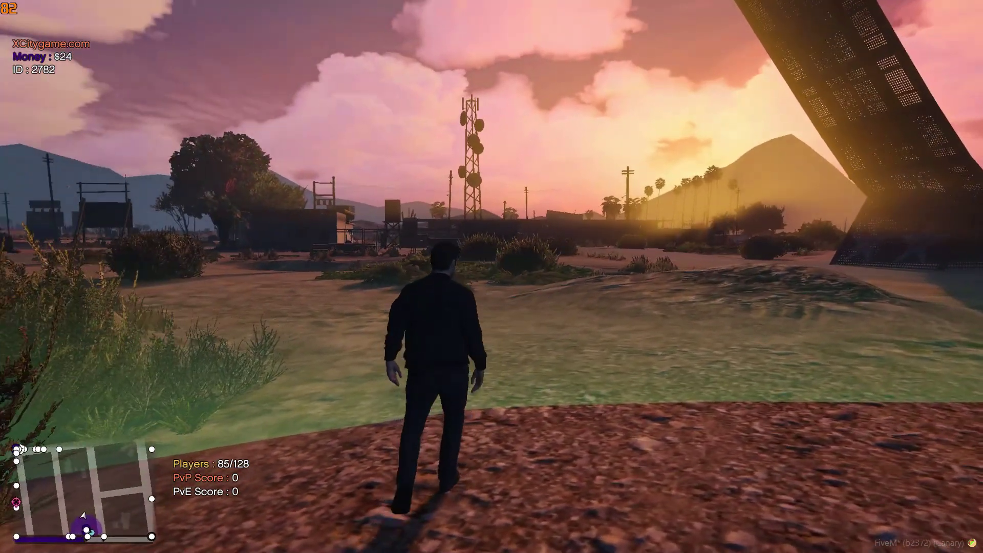
- Walk forward, bring up vMenu and open the Vehicle Spawner under Vehicle Related Options
{"action": "key", "text": "w"}
{"action": "key", "text": "m"}
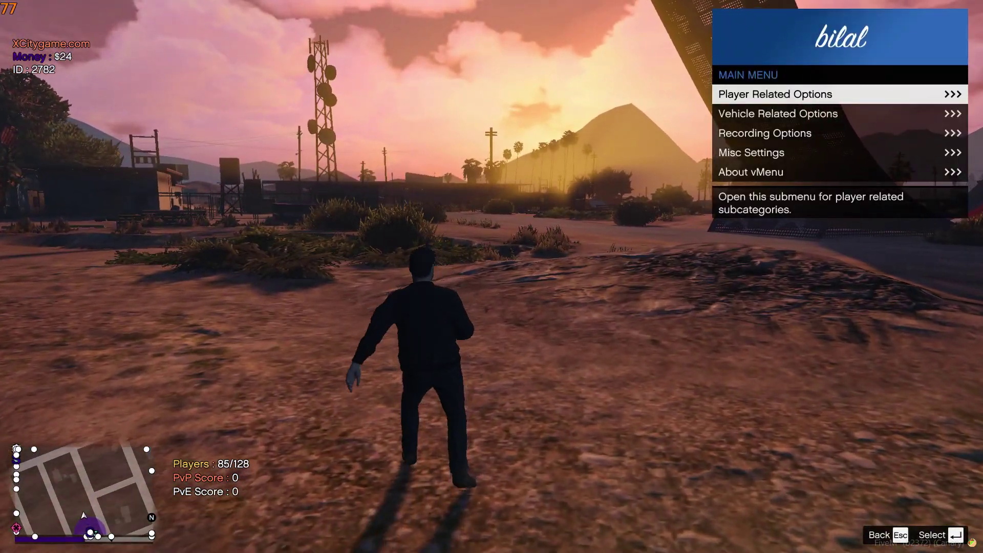
{"action": "key", "text": "Down"}
{"action": "key", "text": "Return"}
{"action": "key", "text": "Down"}
{"action": "key", "text": "Return"}
- Open the Super class in the Vehicle Spawner
{"action": "key", "text": "Down"}
{"action": "key", "text": "Down"}
{"action": "key", "text": "Down"}
{"action": "key", "text": "Down"}
{"action": "key", "text": "Down"}
{"action": "key", "text": "Down"}
{"action": "key", "text": "Down"}
{"action": "key", "text": "Down"}
{"action": "key", "text": "Down"}
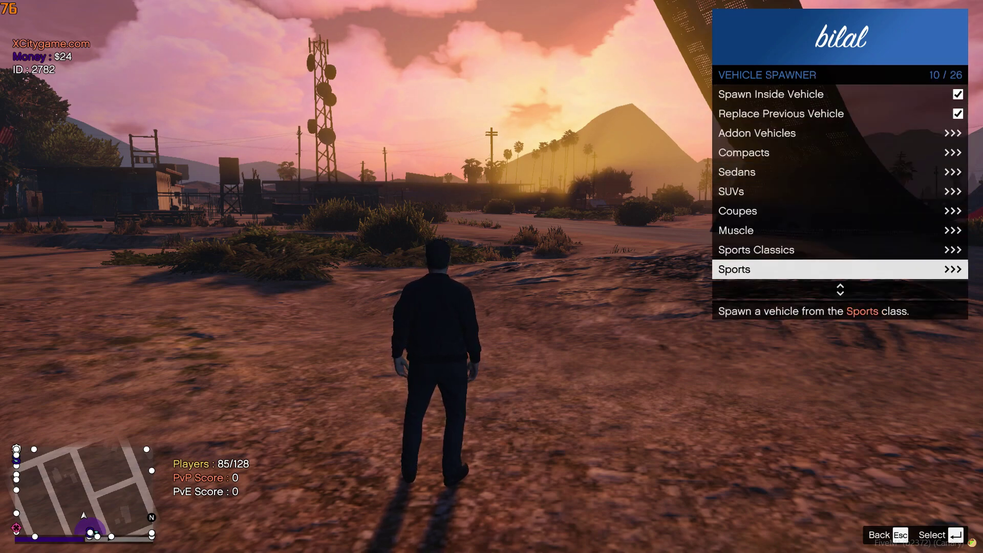
{"action": "key", "text": "Return"}
{"action": "key", "text": "Escape"}
{"action": "key", "text": "Down"}
{"action": "key", "text": "Return"}
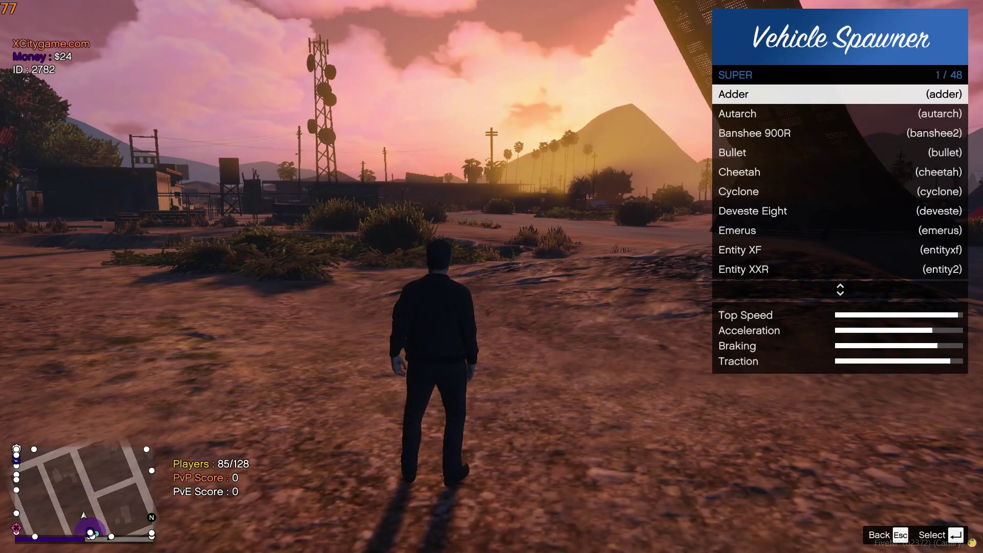
- Spawn the Tezeract from the Super class and close the vehicle menu
{"action": "key", "text": "Down"}
{"action": "key", "text": "Down"}
{"action": "key", "text": "Down"}
{"action": "key", "text": "Down"}
{"action": "key", "text": "Down"}
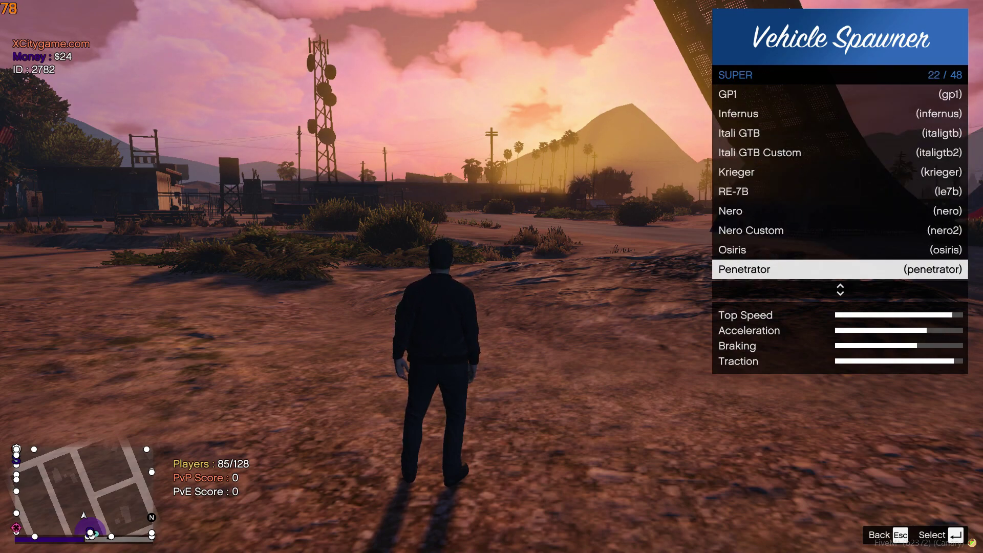
{"action": "key", "text": "Down"}
{"action": "key", "text": "Down"}
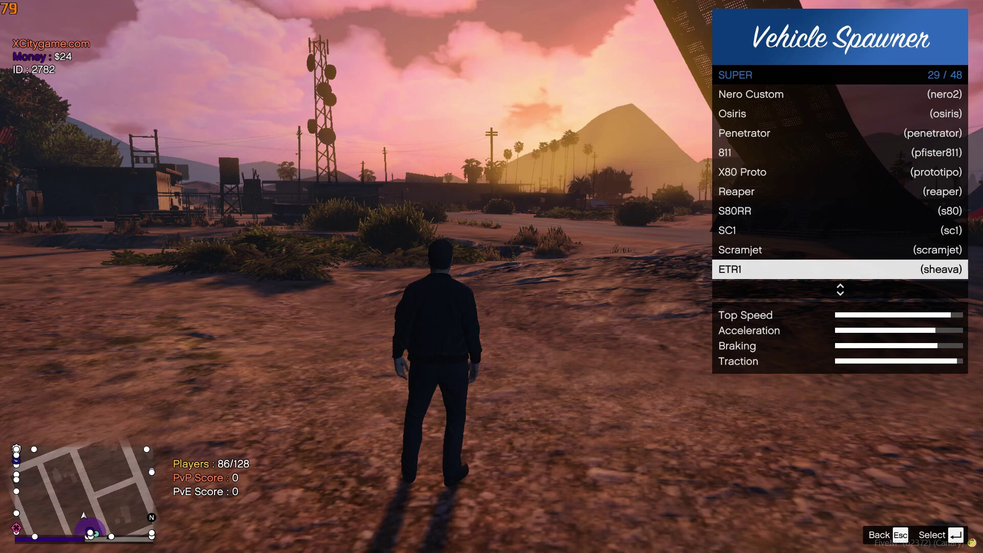
{"action": "key", "text": "Down"}
{"action": "key", "text": "Down"}
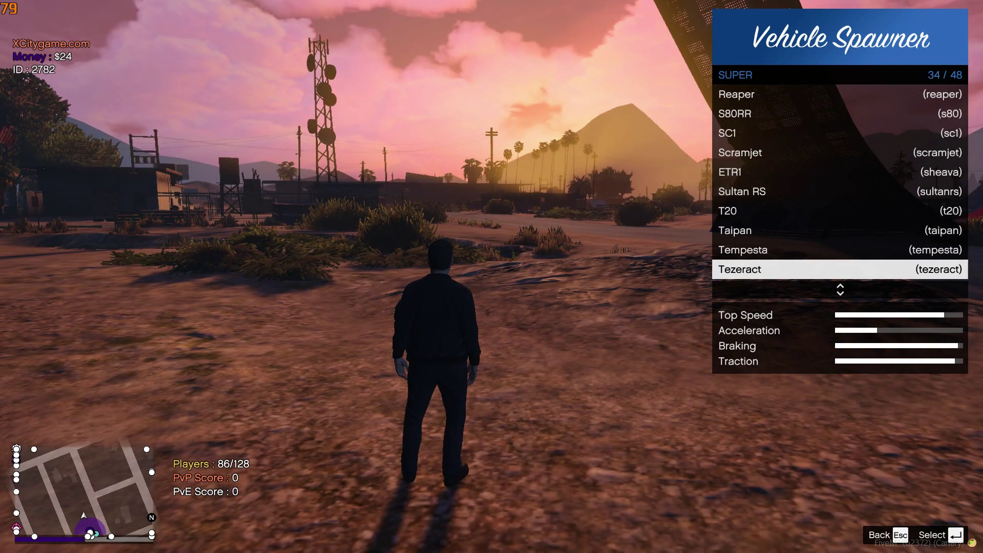
{"action": "key", "text": "Return"}
{"action": "key", "text": "Escape"}
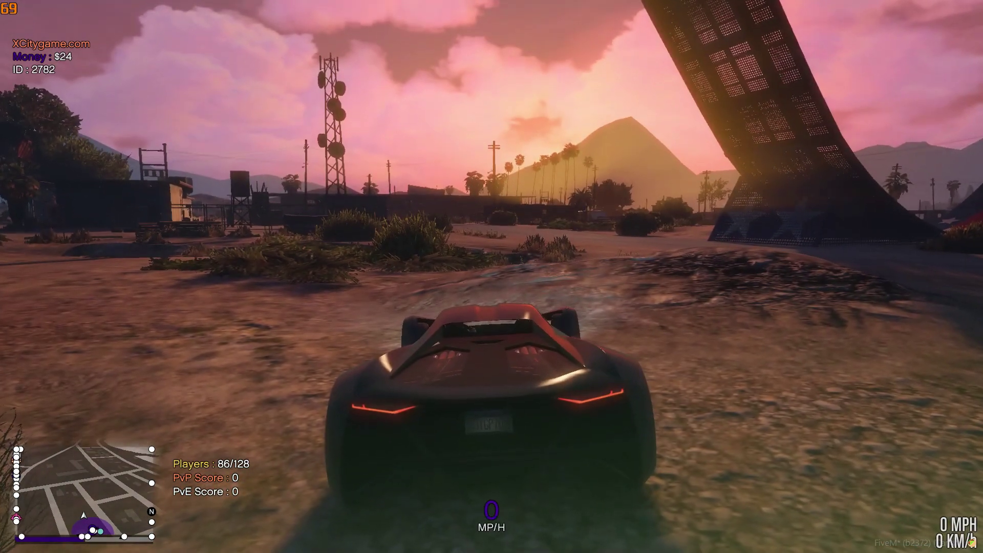
- Drive the spawned car along the road and across the desert, switching camera views, to test in-game performance
{"action": "key", "text": "q"}
{"action": "key", "text": "w"}
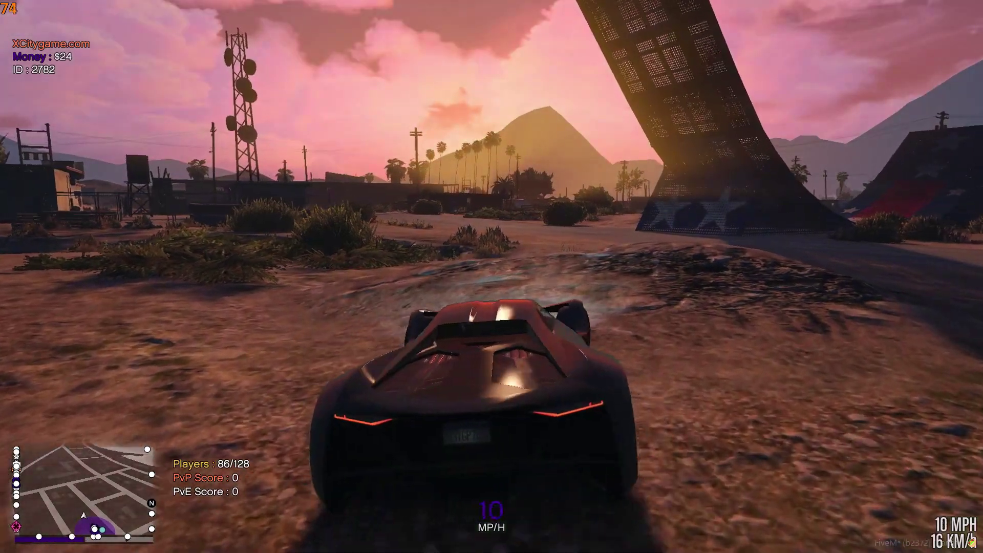
{"action": "key", "text": "a"}
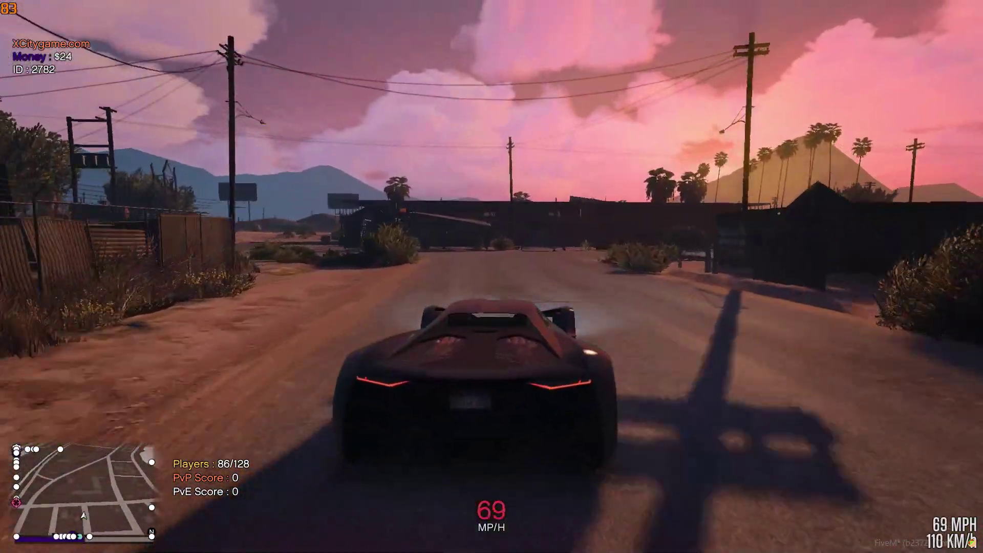
{"action": "key", "text": "d"}
{"action": "key", "text": "space"}
{"action": "key", "text": "v"}
{"action": "key", "text": "w"}
{"action": "key", "text": "v"}
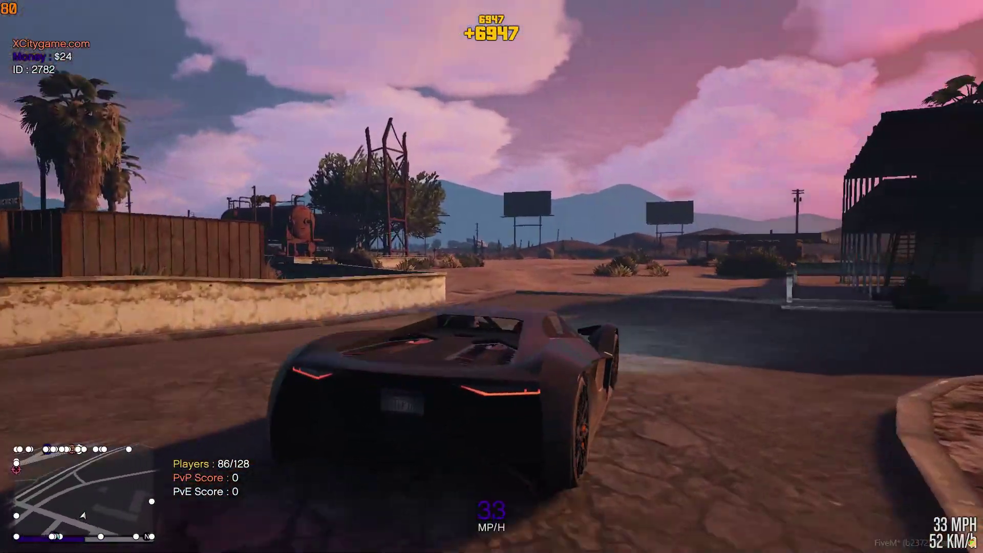
{"action": "key", "text": "w"}
{"action": "key", "text": "a"}
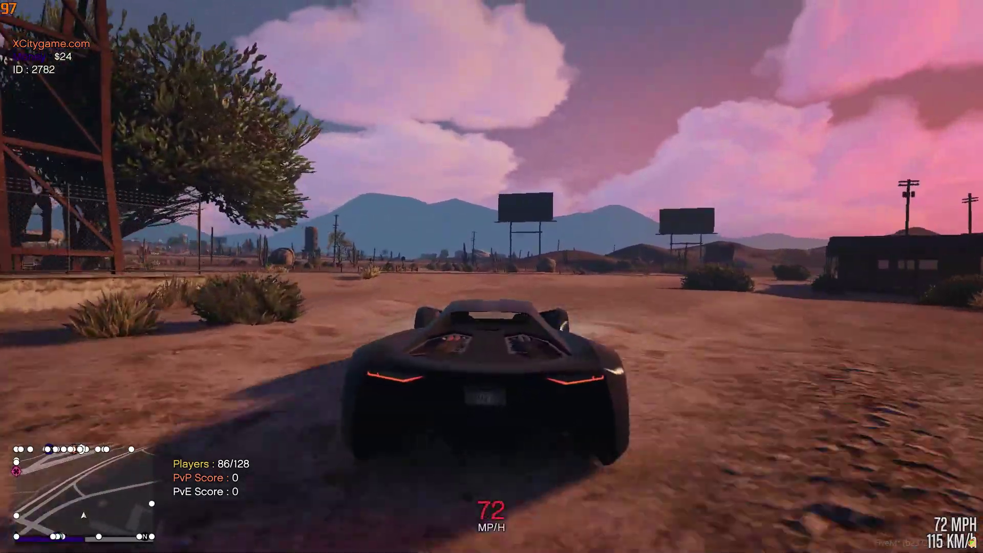
{"action": "key", "text": "d"}
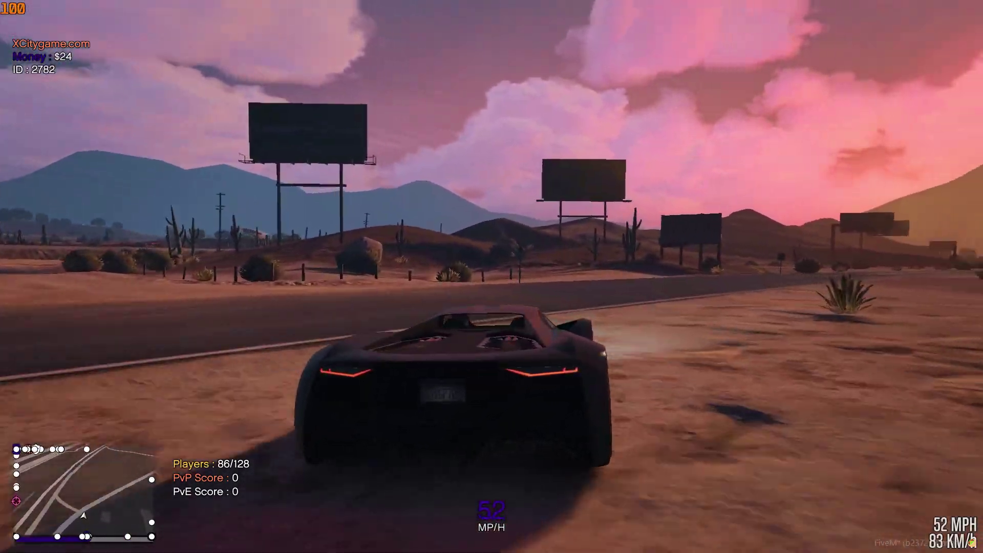